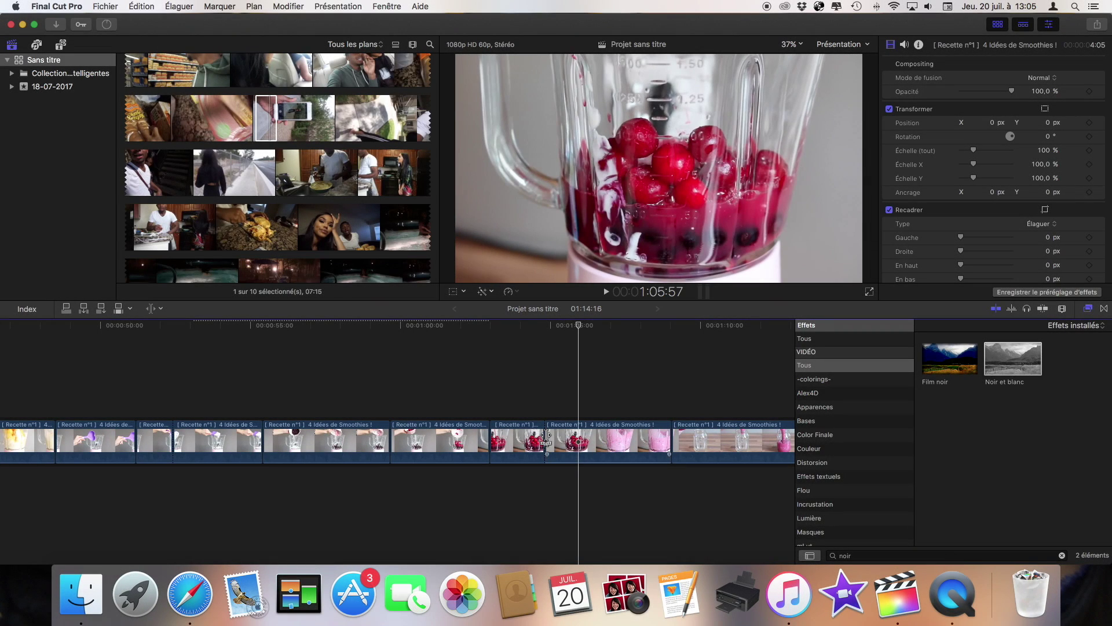
- Trim the cherry-clip cut by 14 frames, delete the short clip, and blade the following clip
{"action": "left_click_drag", "start_coordinate": [546, 436], "coordinate": [544, 435]}
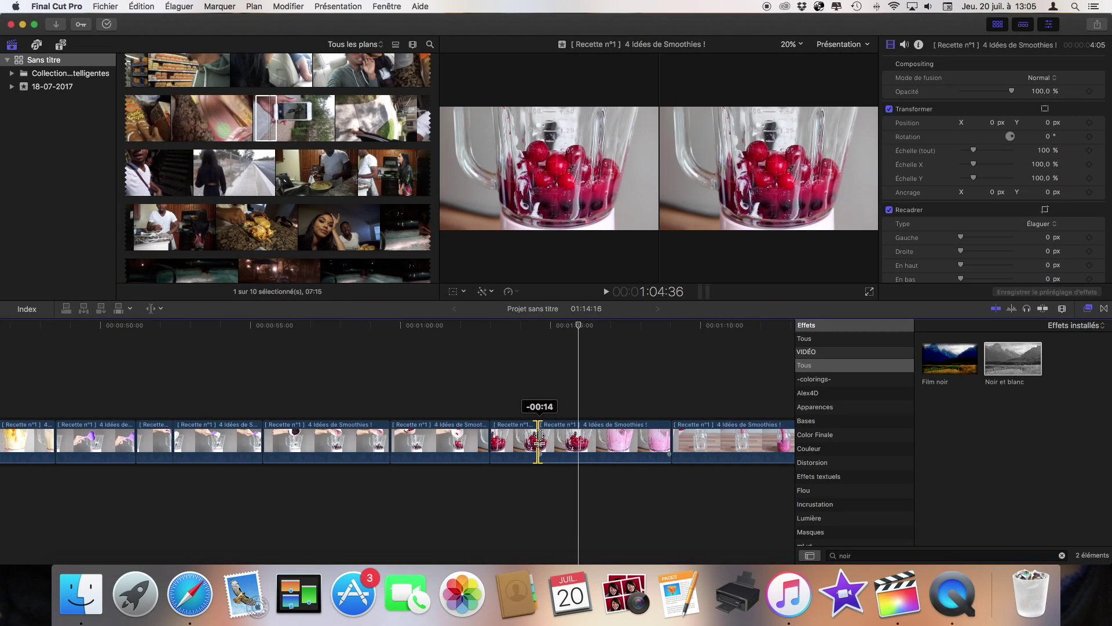
{"action": "left_click_drag", "start_coordinate": [539, 436], "coordinate": [538, 436]}
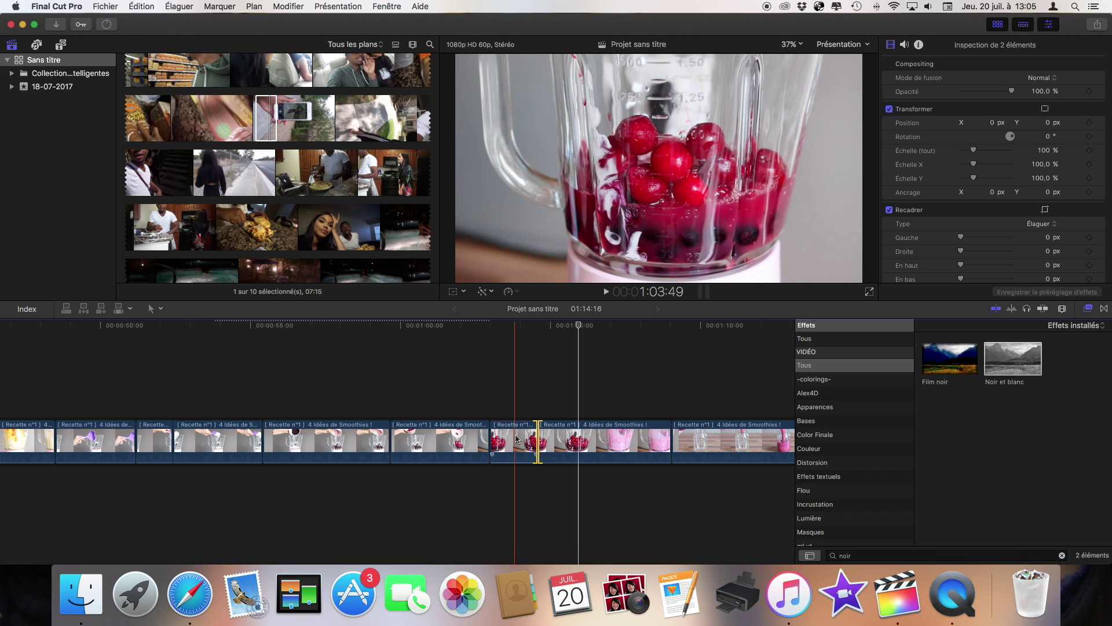
{"action": "key", "text": "BackSpace"}
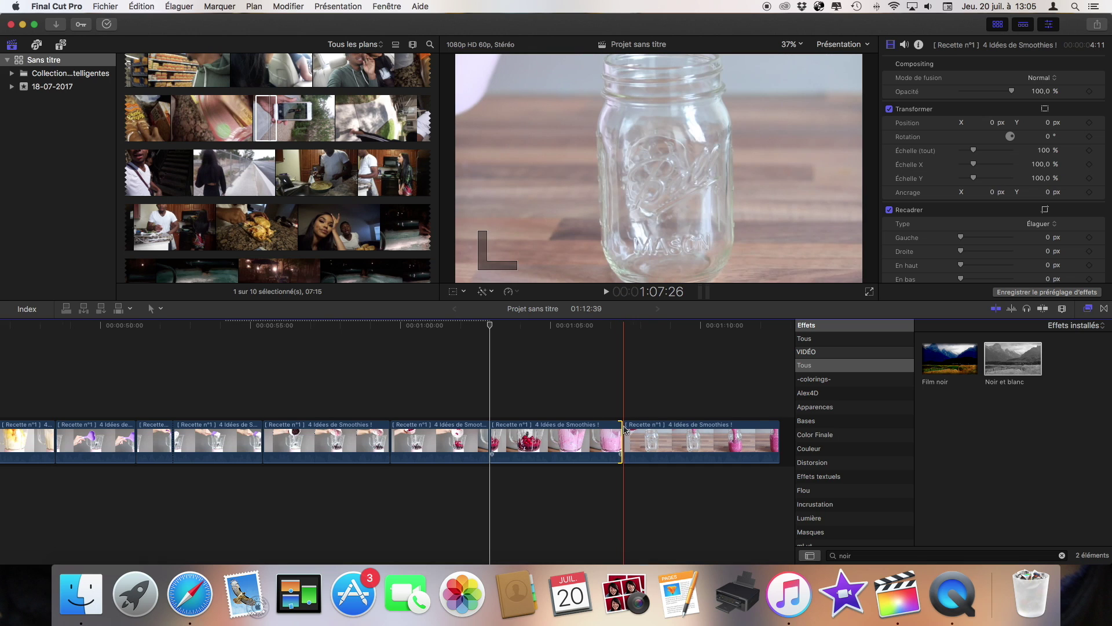
{"action": "scroll", "coordinate": [579, 432], "scroll_direction": "right", "scroll_amount": 5}
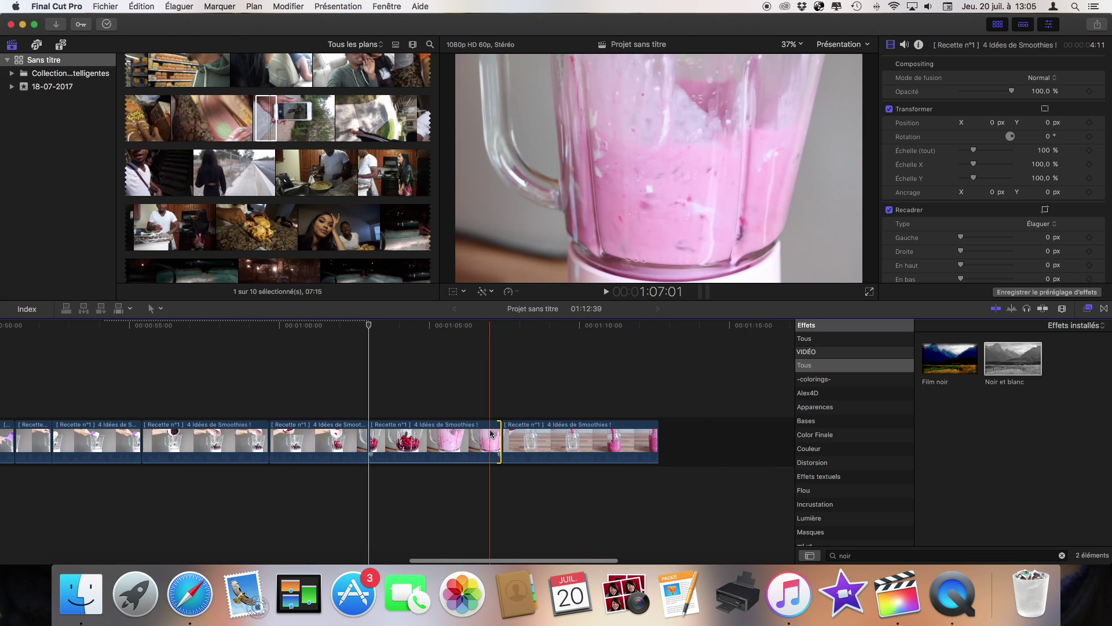
{"action": "key", "text": "super+b"}
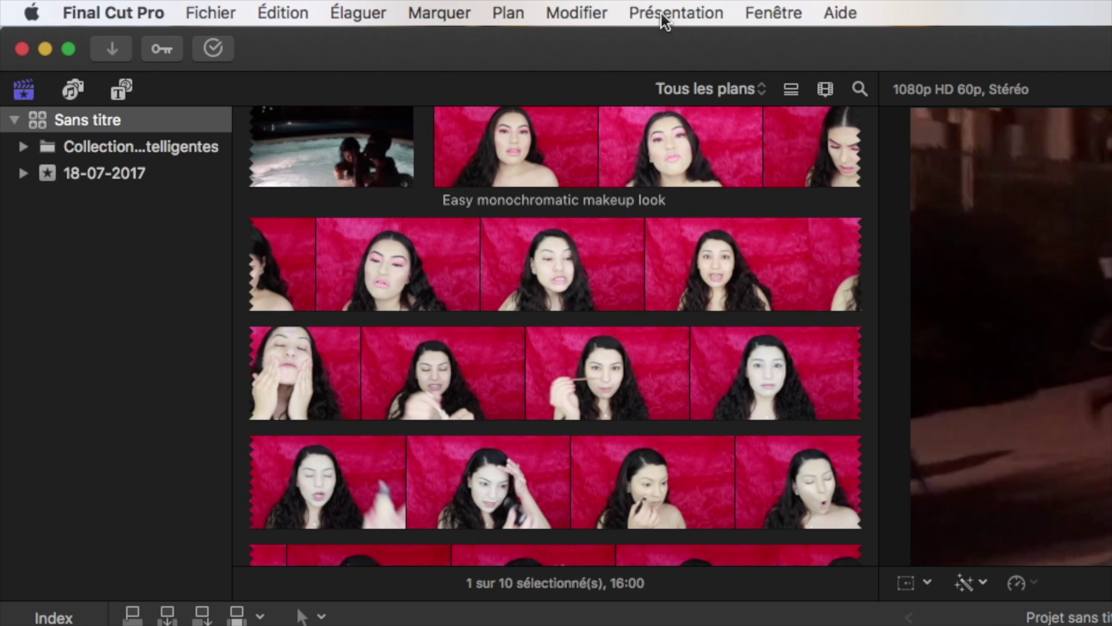
- Turn off audio skimming (Audio lors du survol) and review the pool clip
{"action": "left_click", "coordinate": [666, 14]}
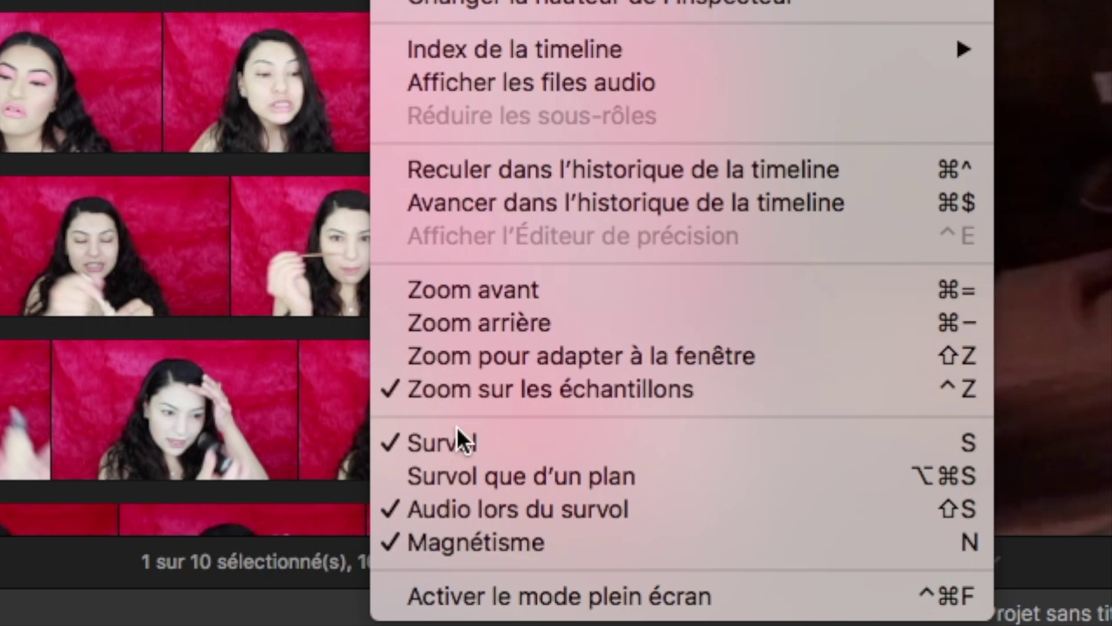
{"action": "left_click", "coordinate": [443, 494]}
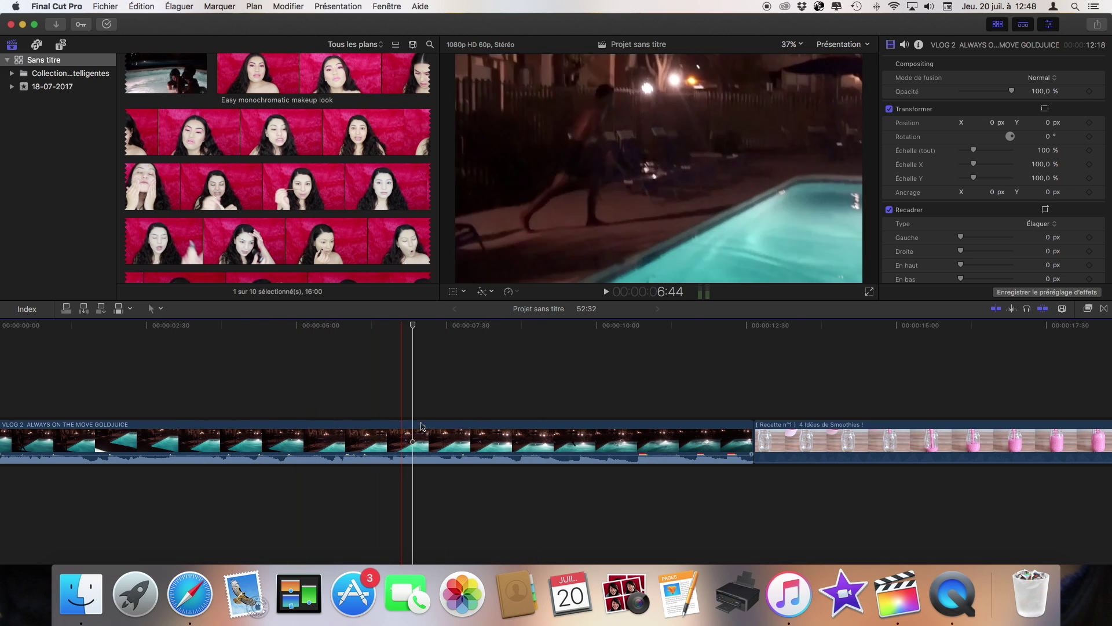
{"action": "key", "text": "XF86AudioLowerVolume"}
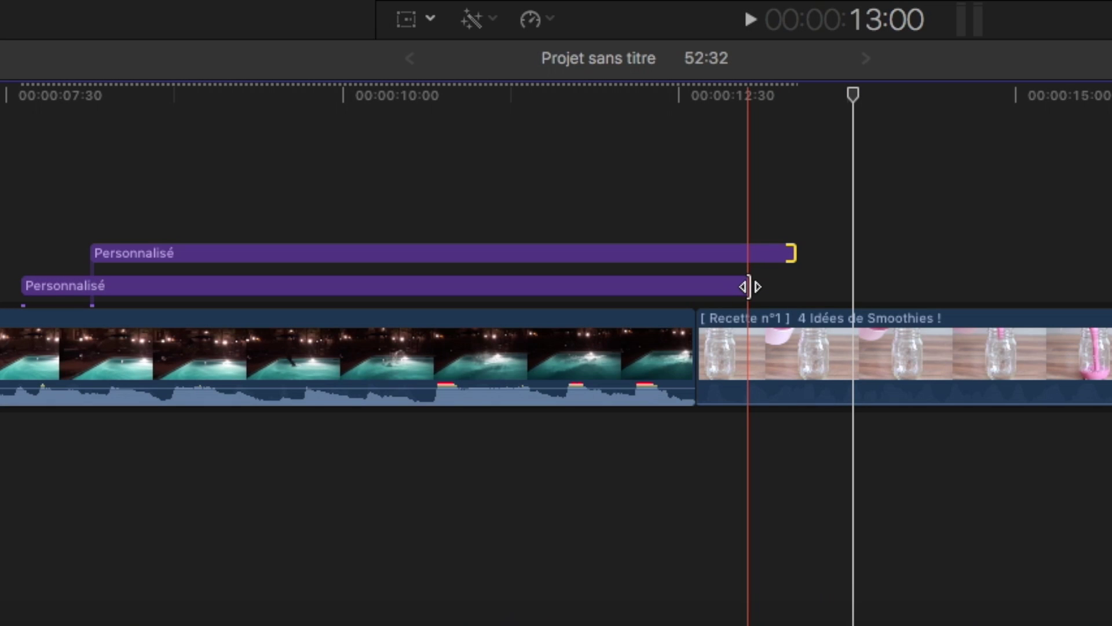
- End both Personnalisé titles at the pool clip's cut and zoom in around it
{"action": "left_click_drag", "start_coordinate": [747, 287], "coordinate": [692, 293]}
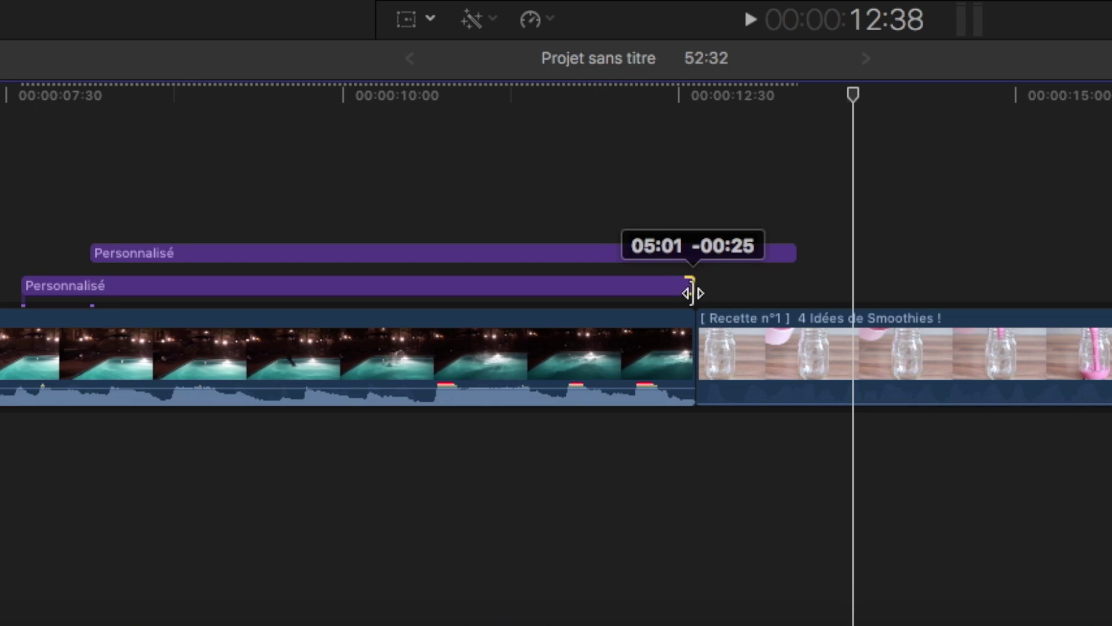
{"action": "left_click_drag", "start_coordinate": [692, 293], "coordinate": [691, 293]}
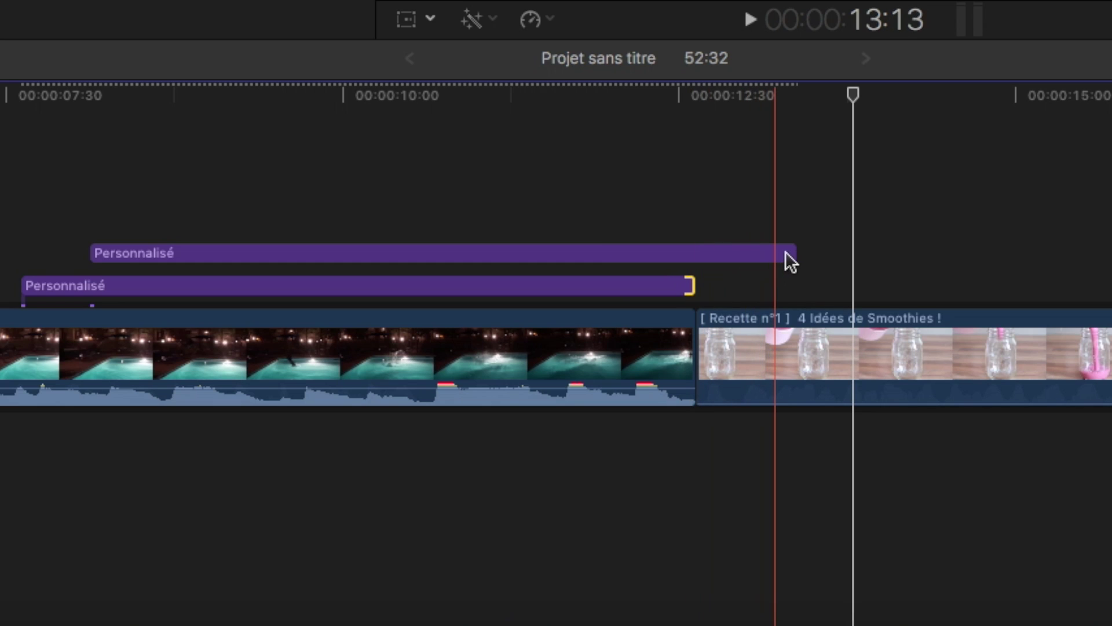
{"action": "left_click_drag", "start_coordinate": [793, 253], "coordinate": [691, 258]}
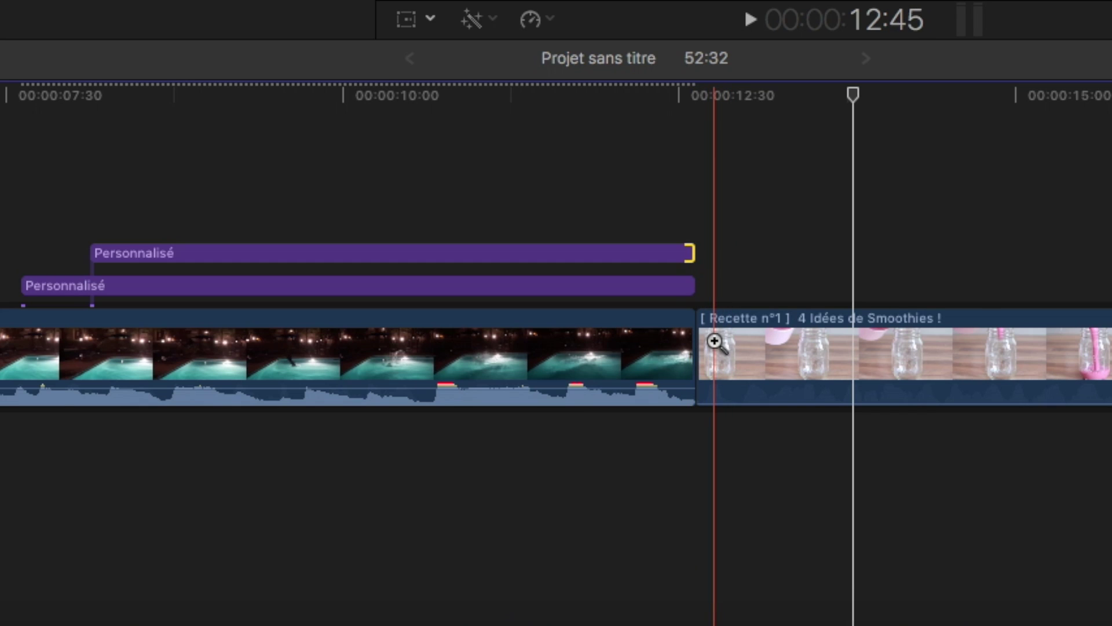
{"action": "left_click", "coordinate": [715, 342]}
{"action": "left_click", "coordinate": [715, 402]}
- With snapping toggled off, lengthen the upper title and adjust the smoothie clip's start
{"action": "key", "text": "a"}
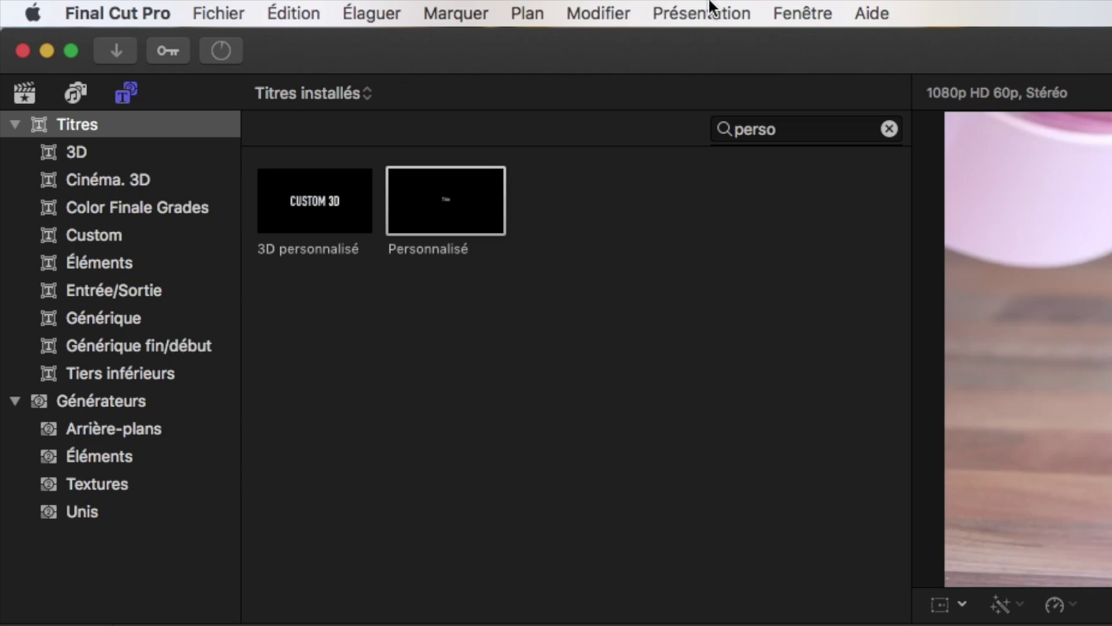
{"action": "left_click", "coordinate": [712, 7]}
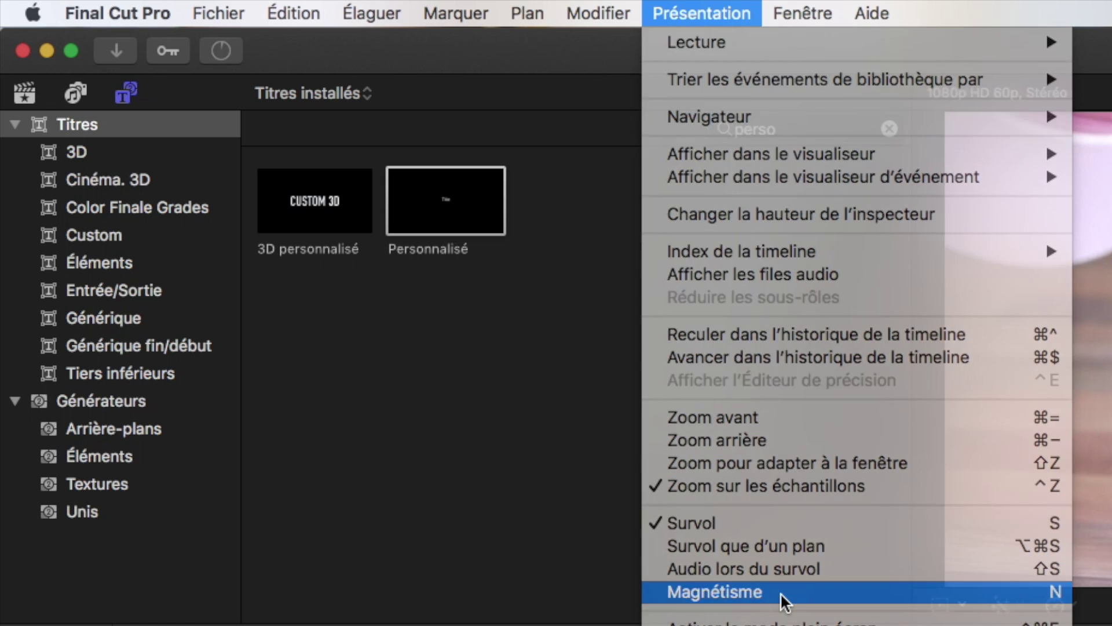
{"action": "left_click", "coordinate": [781, 592]}
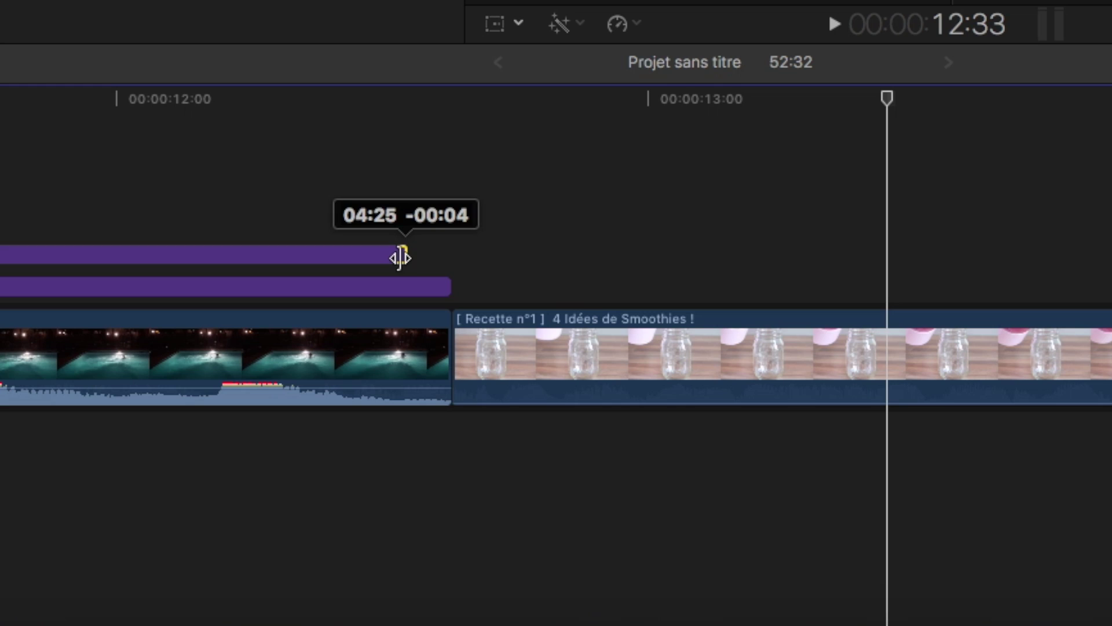
{"action": "mouse_move", "coordinate": [402, 255]}
{"action": "left_mouse_down"}
{"action": "mouse_move", "coordinate": [453, 258]}
{"action": "mouse_move", "coordinate": [440, 286]}
{"action": "left_mouse_up"}
{"action": "mouse_move", "coordinate": [450, 330]}
{"action": "left_mouse_down"}
{"action": "mouse_move", "coordinate": [460, 338]}
{"action": "mouse_move", "coordinate": [368, 338]}
{"action": "left_mouse_up"}
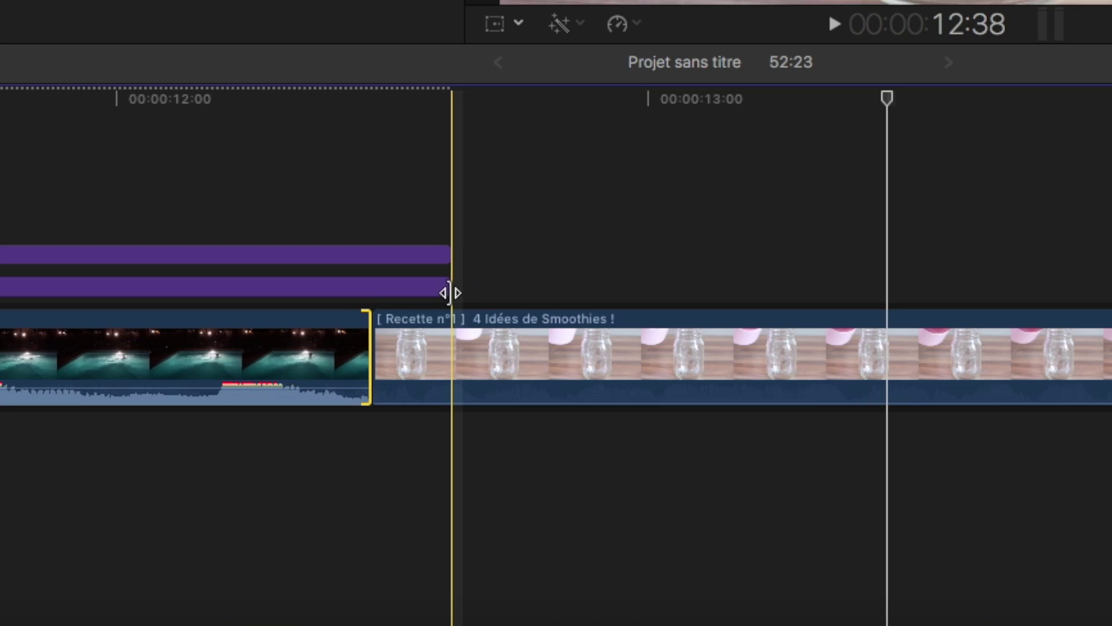
{"action": "left_click_drag", "start_coordinate": [450, 293], "coordinate": [327, 296]}
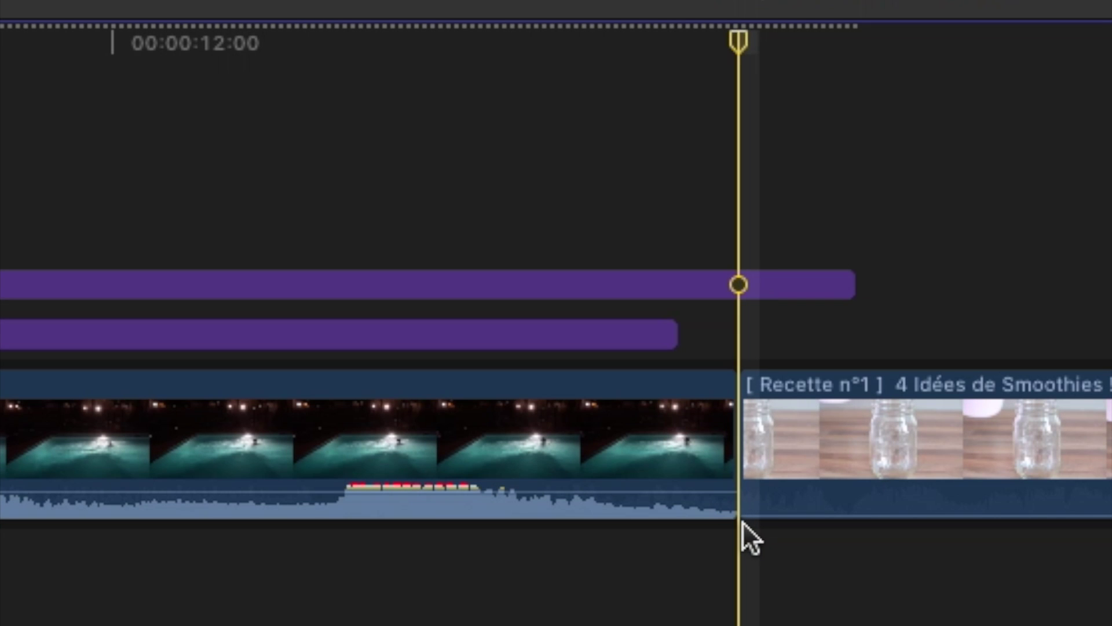
- Nudge the pool/smoothie cut a few frames, ending one frame earlier
{"action": "left_click_drag", "start_coordinate": [738, 454], "coordinate": [700, 459]}
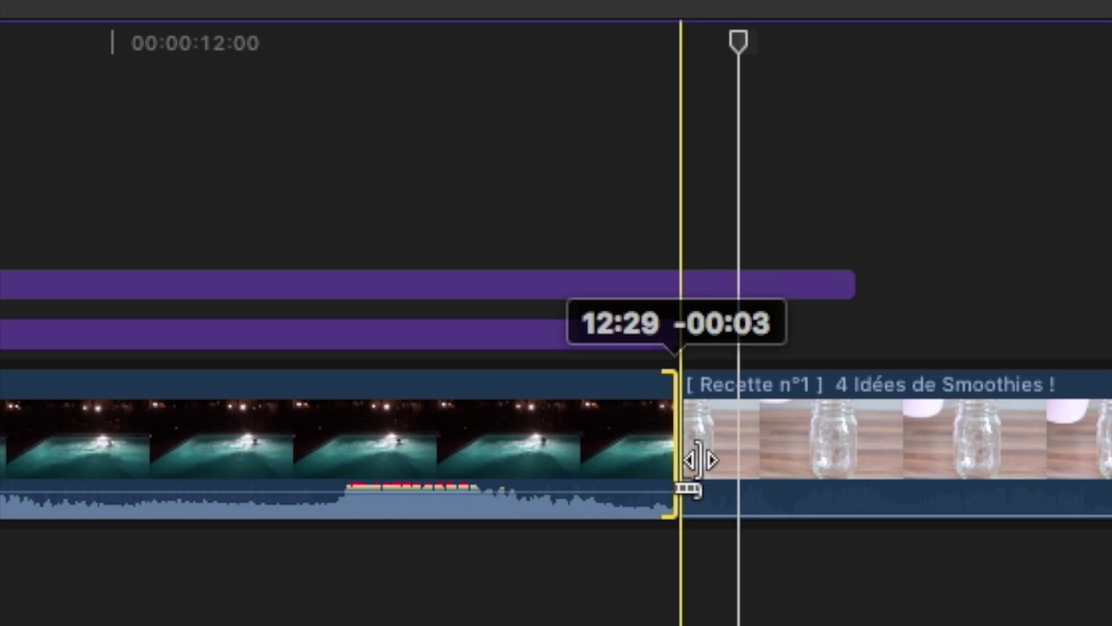
{"action": "left_click_drag", "start_coordinate": [700, 459], "coordinate": [731, 459]}
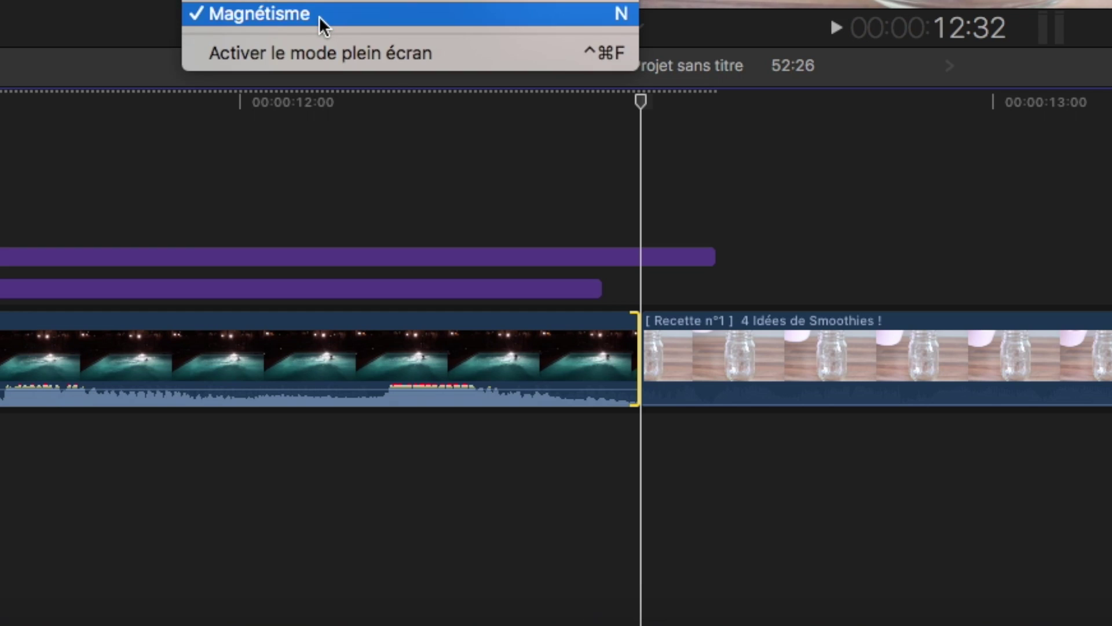
{"action": "left_click", "coordinate": [318, 25]}
{"action": "mouse_move", "coordinate": [632, 396]}
{"action": "left_mouse_down"}
{"action": "mouse_move", "coordinate": [575, 399]}
{"action": "mouse_move", "coordinate": [631, 398]}
{"action": "mouse_move", "coordinate": [620, 399]}
{"action": "left_mouse_up"}
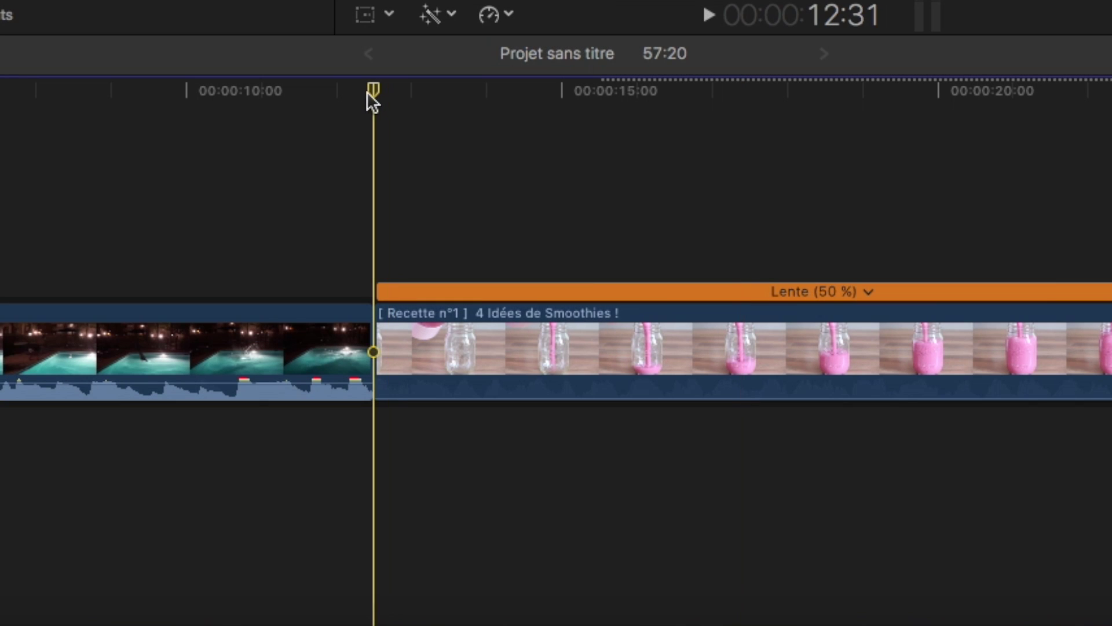
- Copy the slowed Lente (50 %) smoothie clip
{"action": "left_click_drag", "start_coordinate": [372, 91], "coordinate": [417, 91]}
{"action": "left_click", "coordinate": [461, 293]}
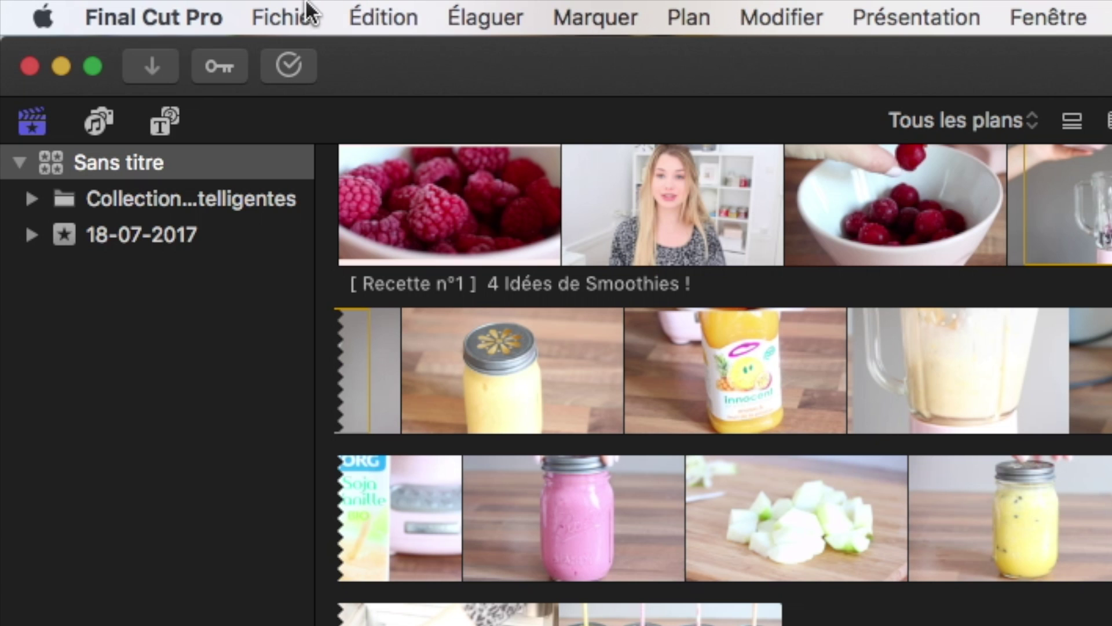
{"action": "left_click", "coordinate": [310, 11]}
{"action": "mouse_move", "coordinate": [355, 13]}
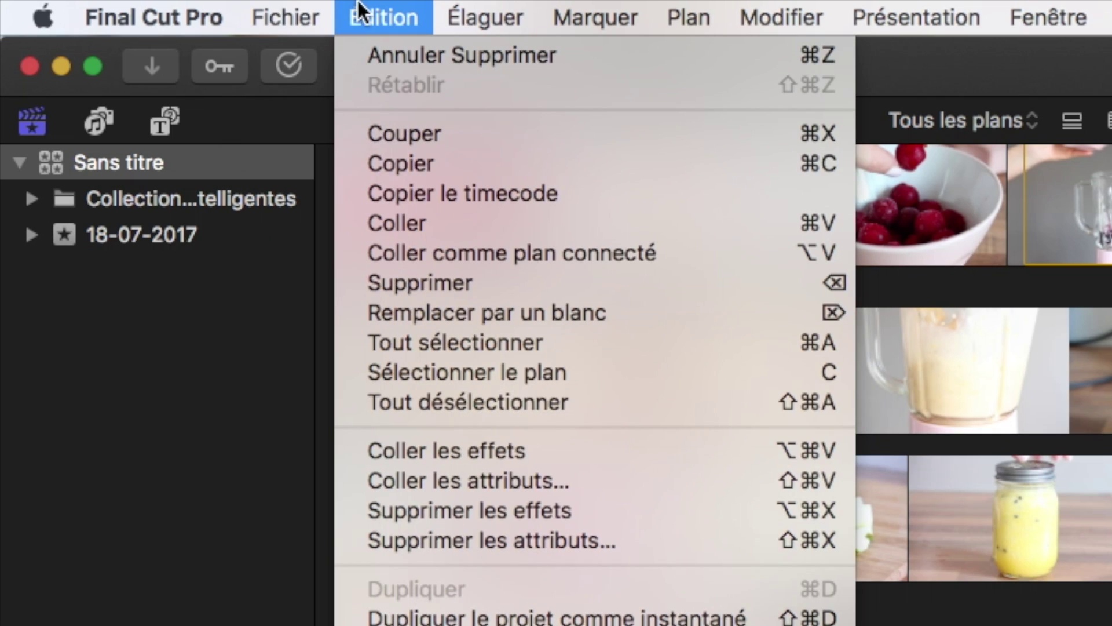
{"action": "left_click", "coordinate": [409, 162]}
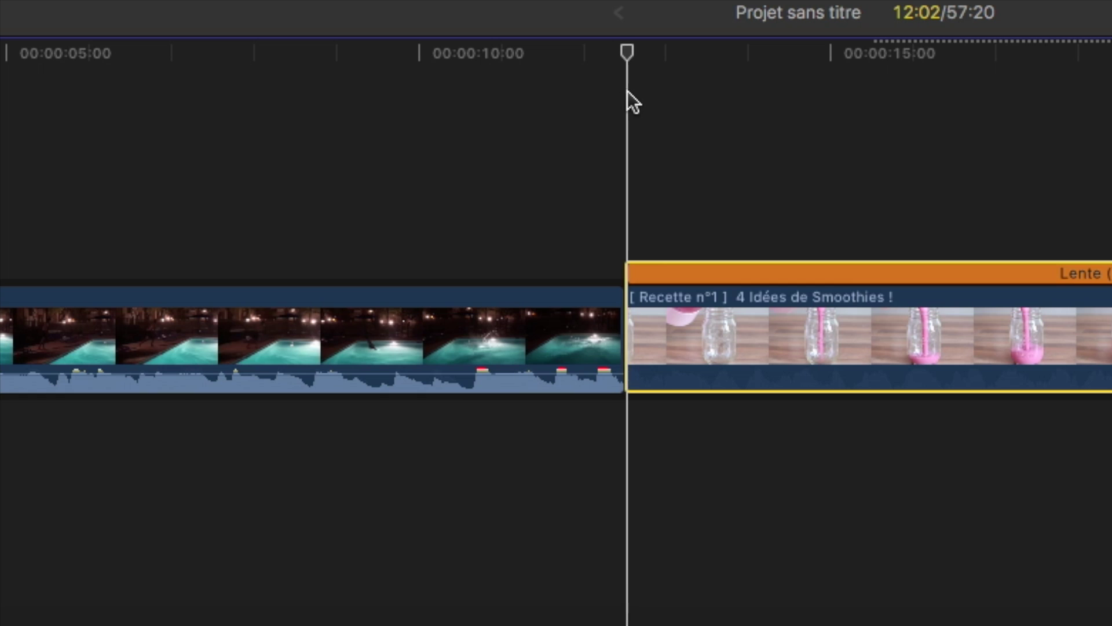
- Paste the copy at the pool clip's end and zoom in around the playhead
{"action": "left_click_drag", "start_coordinate": [627, 92], "coordinate": [625, 90]}
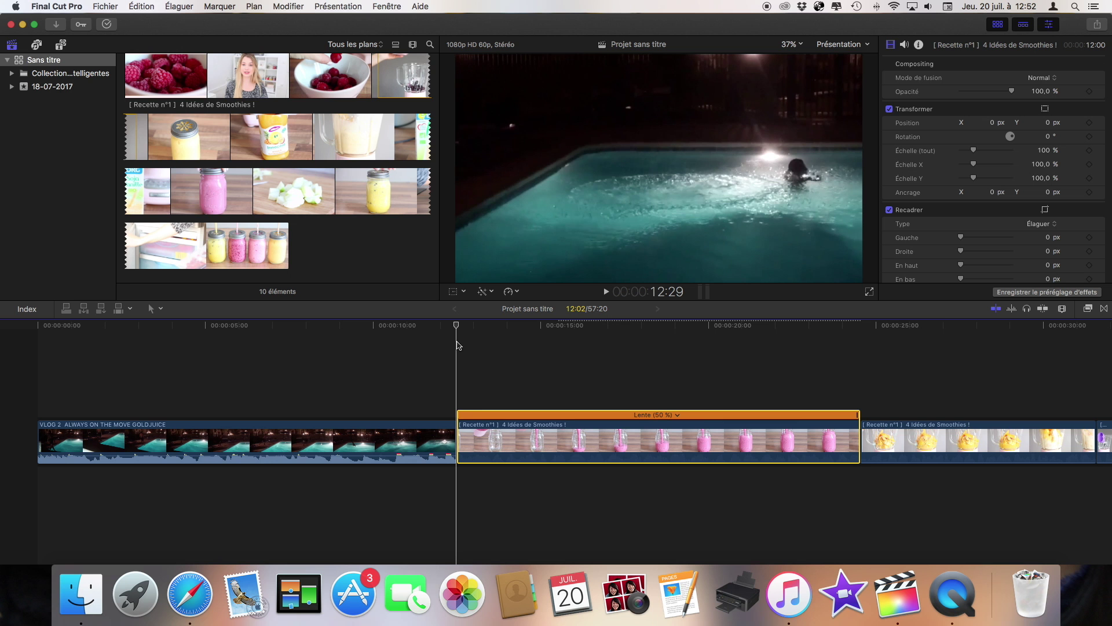
{"action": "left_click", "coordinate": [106, 6]}
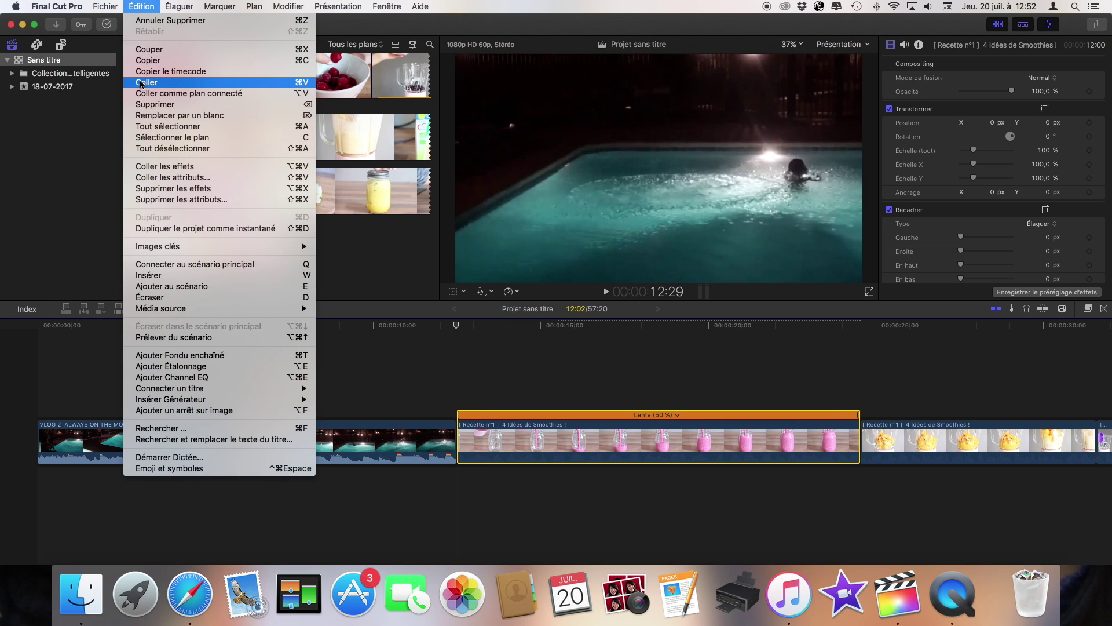
{"action": "left_click", "coordinate": [141, 84]}
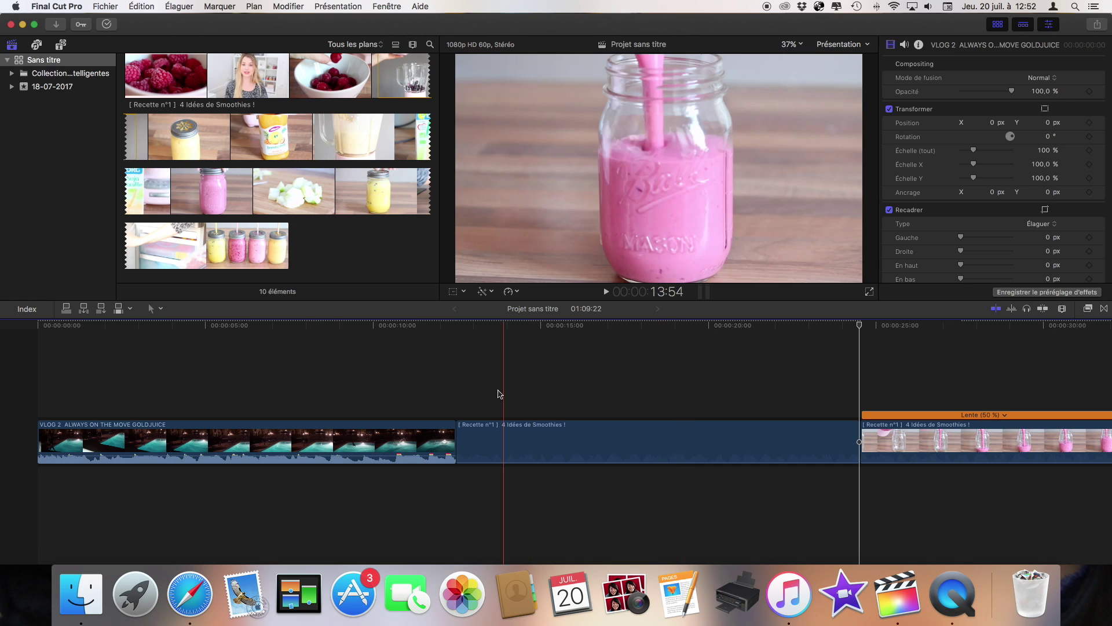
{"action": "scroll", "coordinate": [468, 394], "scroll_direction": "right", "scroll_amount": 3}
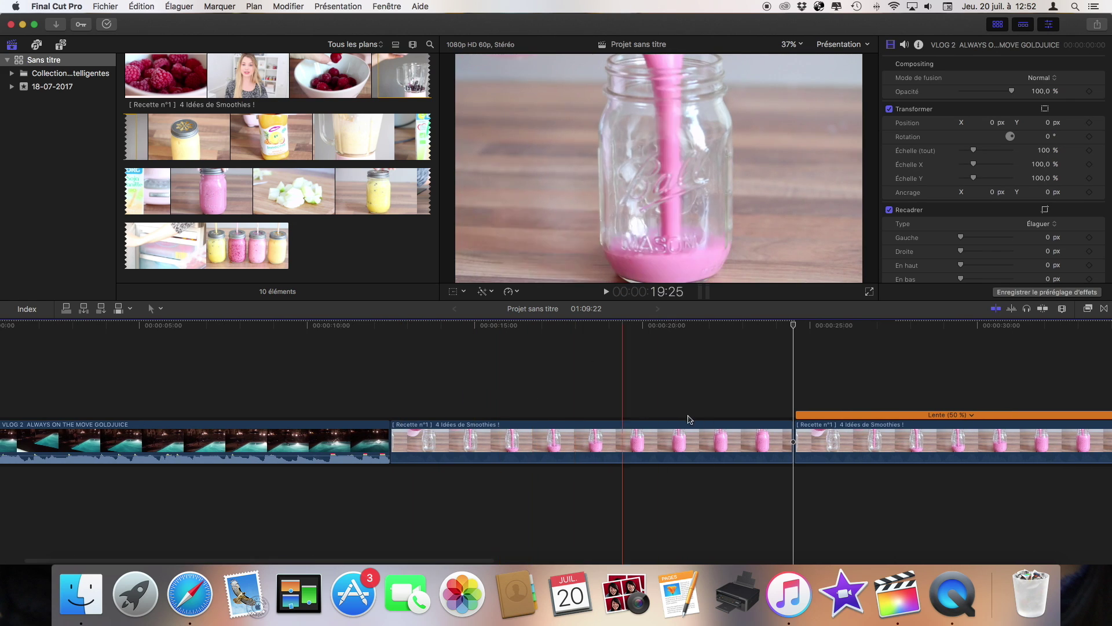
{"action": "key", "text": "super+equal"}
{"action": "key", "text": "super+equal"}
{"action": "key", "text": "super+equal"}
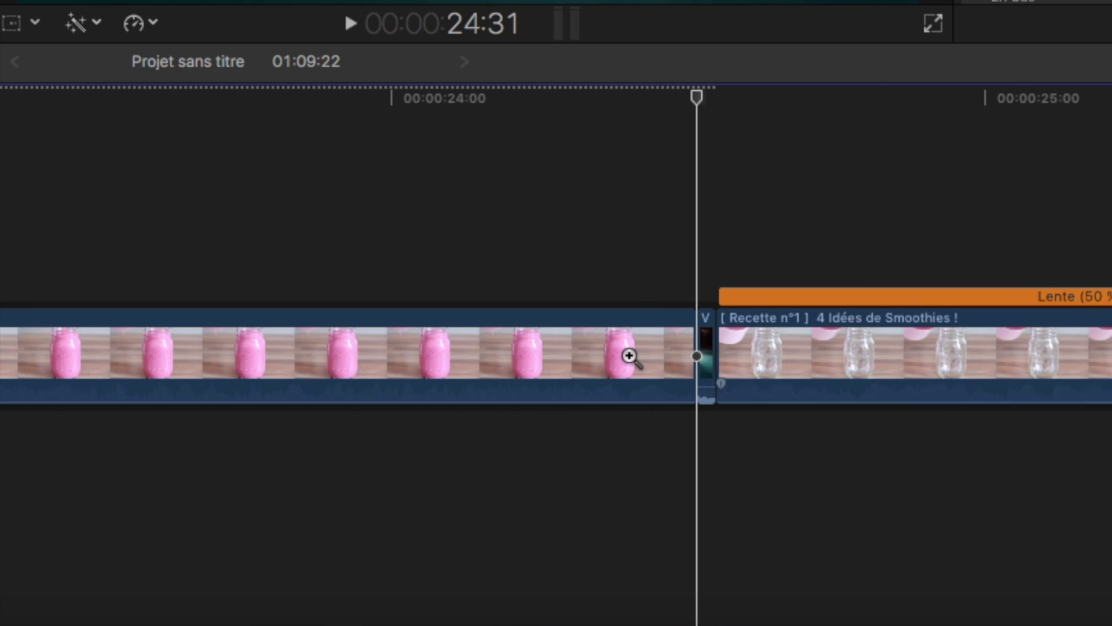
- Zoom in on the new cut and paste the clip as a connected clip
{"action": "left_click", "coordinate": [647, 355]}
{"action": "scroll", "coordinate": [672, 347], "scroll_direction": "right", "scroll_amount": 2}
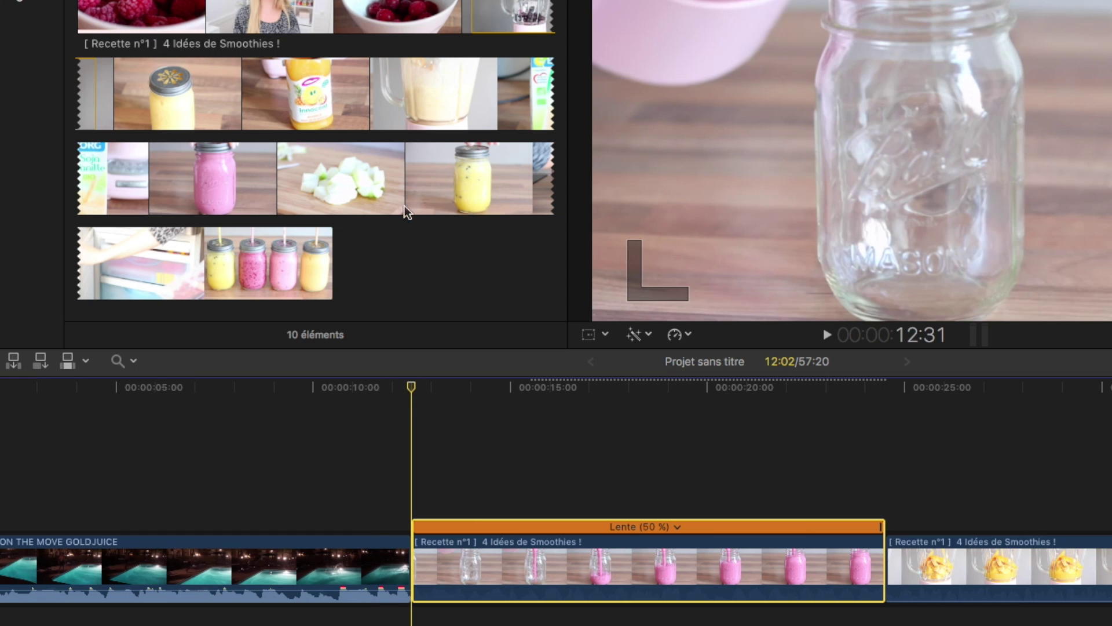
{"action": "left_click", "coordinate": [211, 25]}
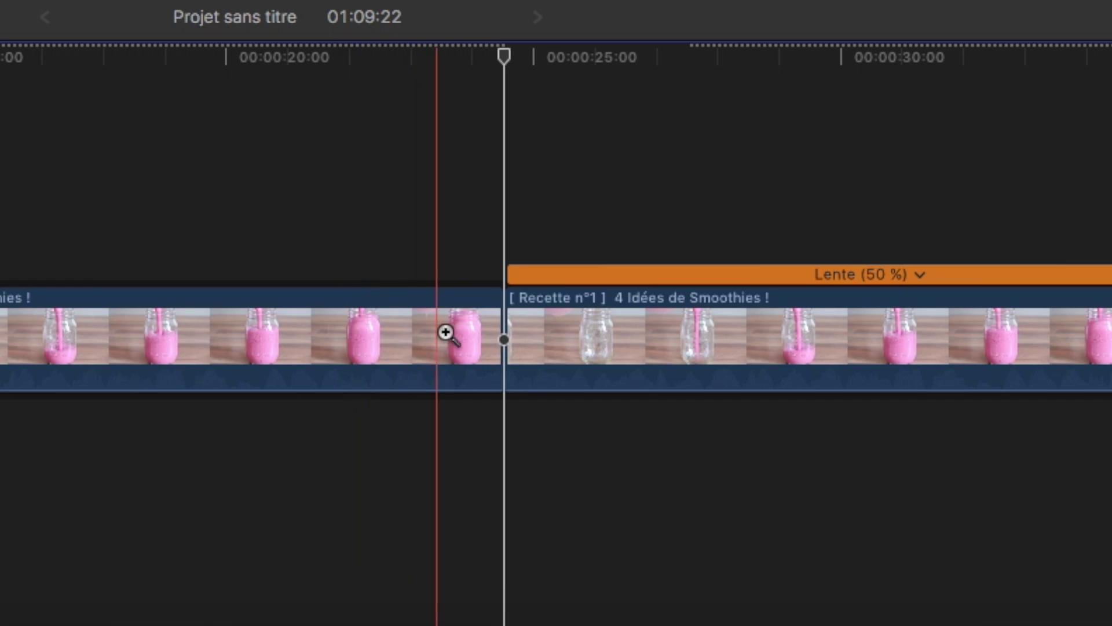
{"action": "left_click", "coordinate": [513, 332]}
{"action": "left_click", "coordinate": [523, 329]}
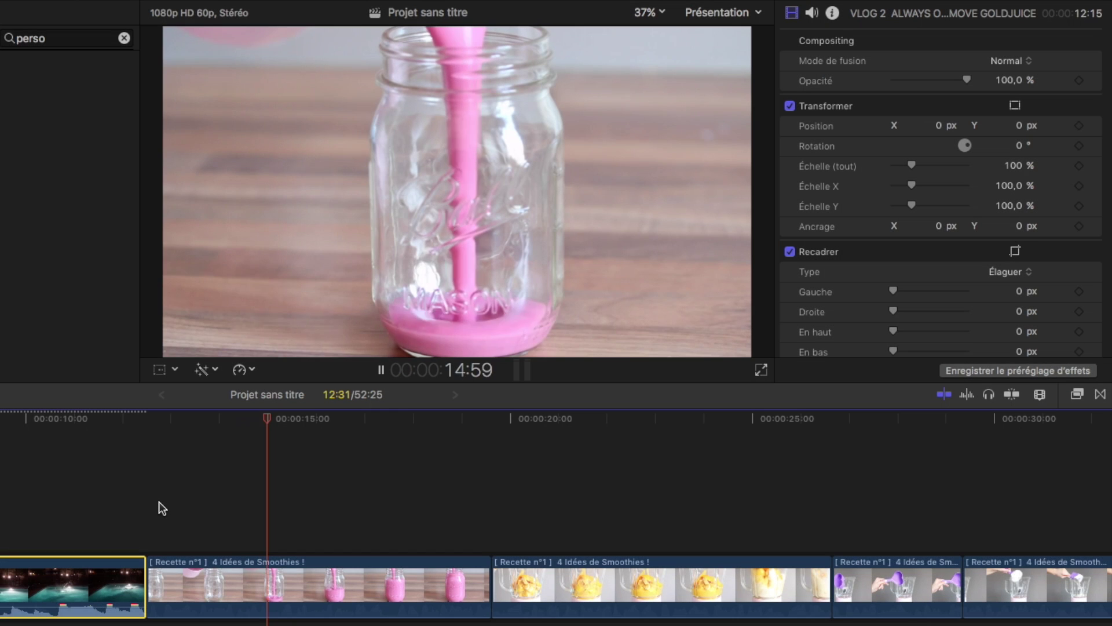
- Slow the pink smoothie clip to 50 % speed and review it
{"action": "left_click", "coordinate": [228, 582]}
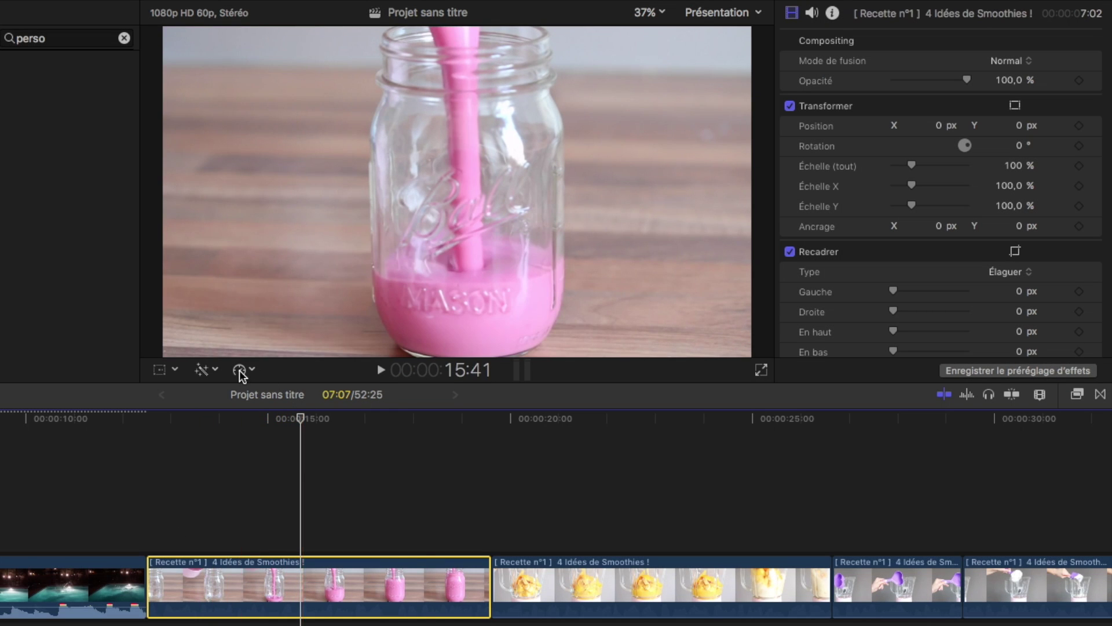
{"action": "left_click", "coordinate": [239, 369]}
{"action": "mouse_move", "coordinate": [410, 148]}
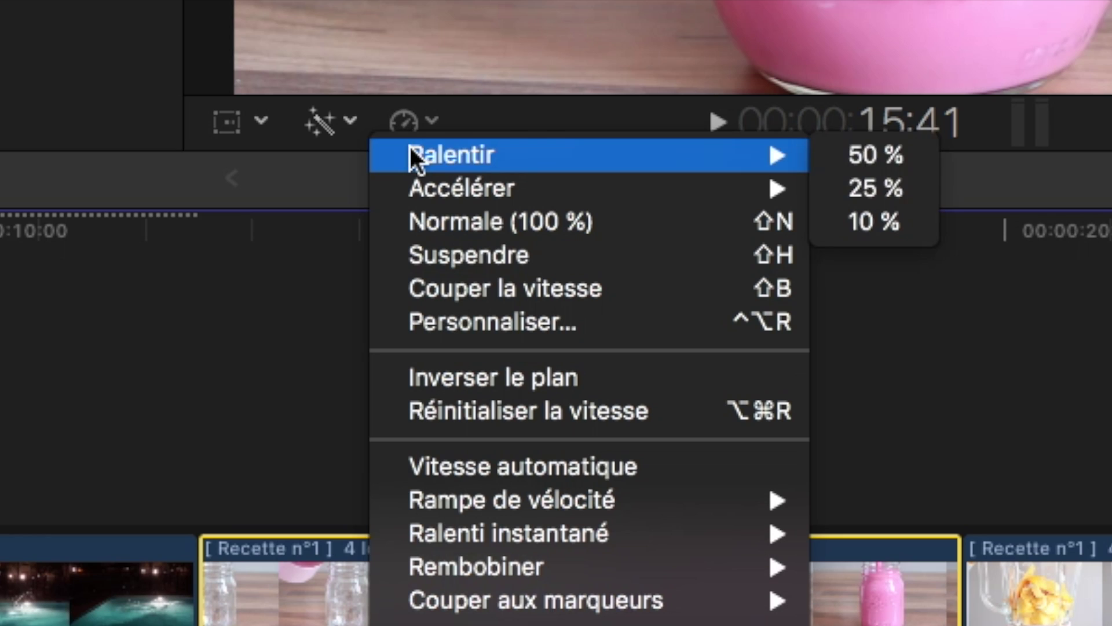
{"action": "left_click", "coordinate": [891, 148]}
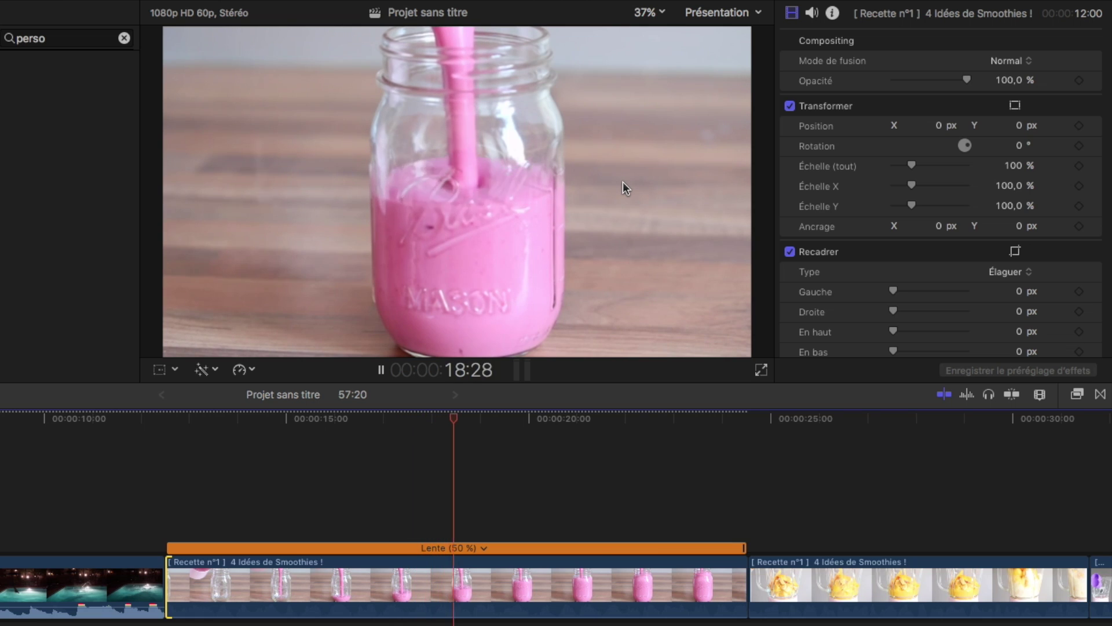
{"action": "key", "text": "space"}
- Set the slow-motion quality to Flux optique and check the analysis in Background Tasks
{"action": "left_click", "coordinate": [253, 368]}
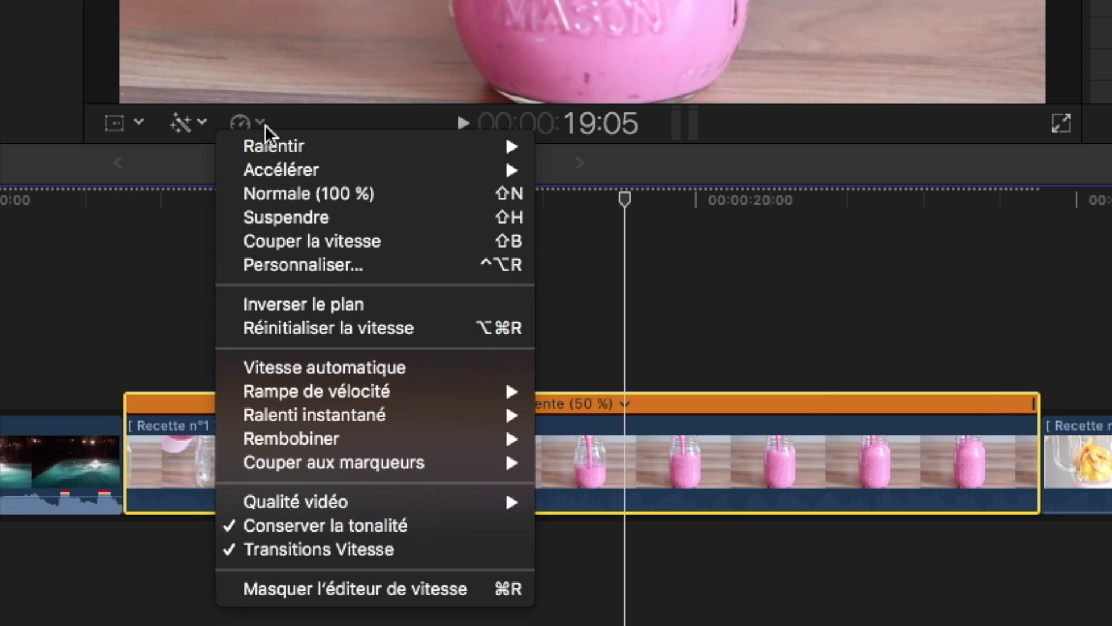
{"action": "mouse_move", "coordinate": [359, 502]}
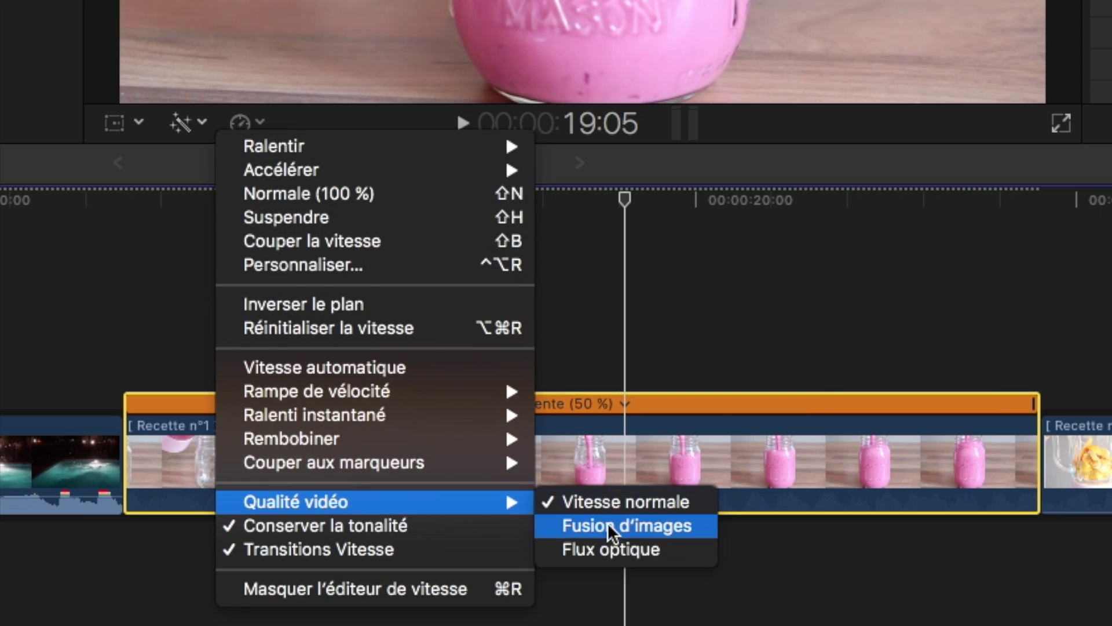
{"action": "left_click", "coordinate": [611, 550]}
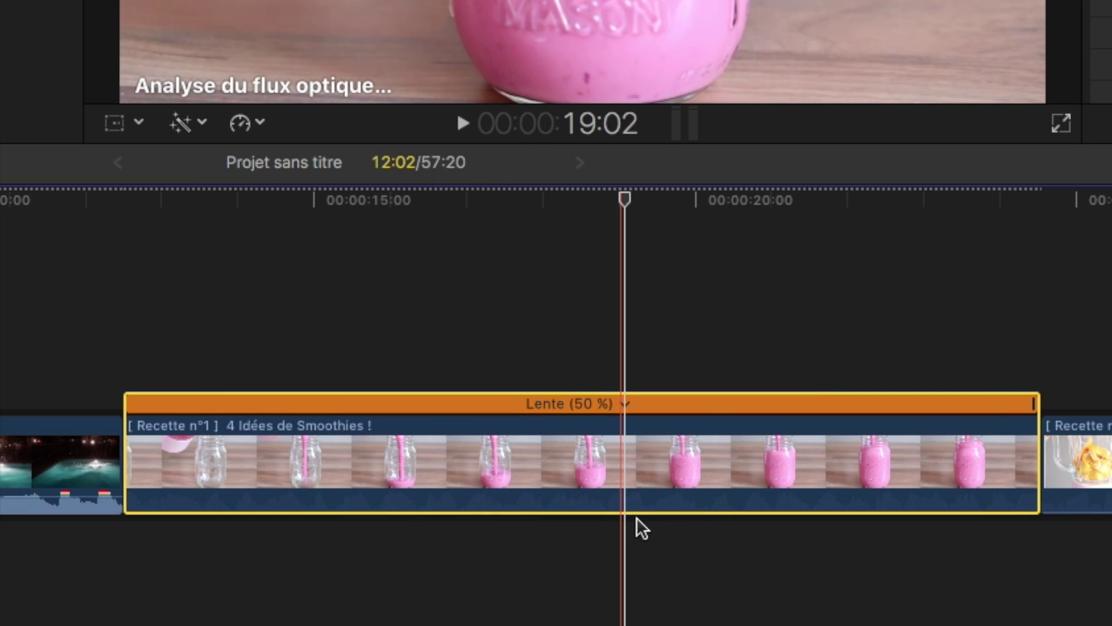
{"action": "key", "text": "super+9"}
{"action": "left_click", "coordinate": [42, 92]}
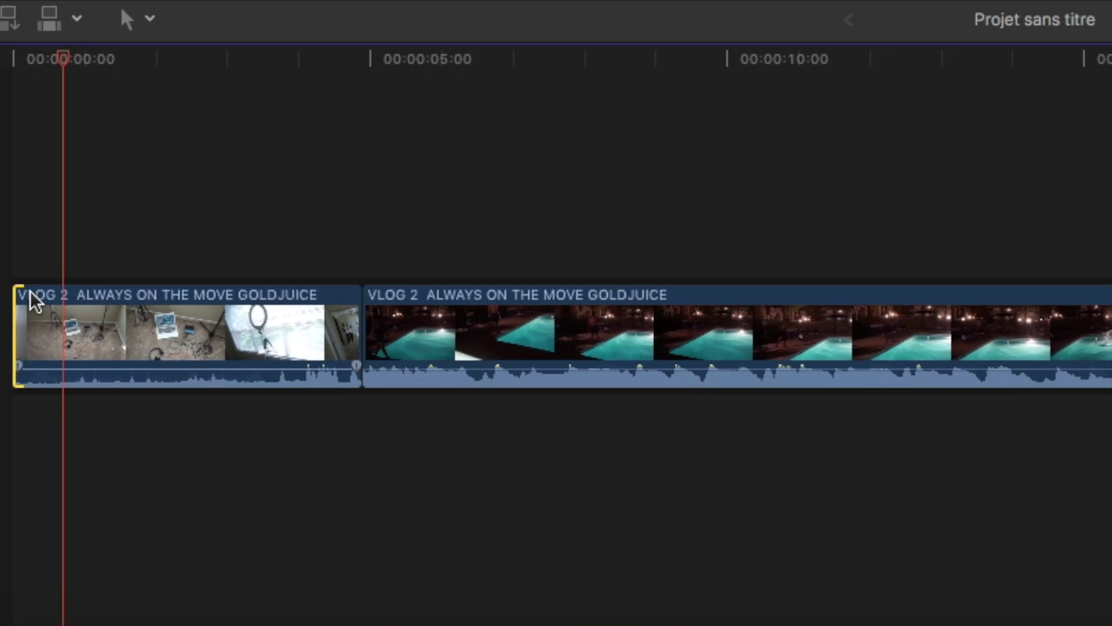
- Lower the first VLOG 2 clip's volume to -29.6 dB in the Audio inspector
{"action": "key", "text": "space"}
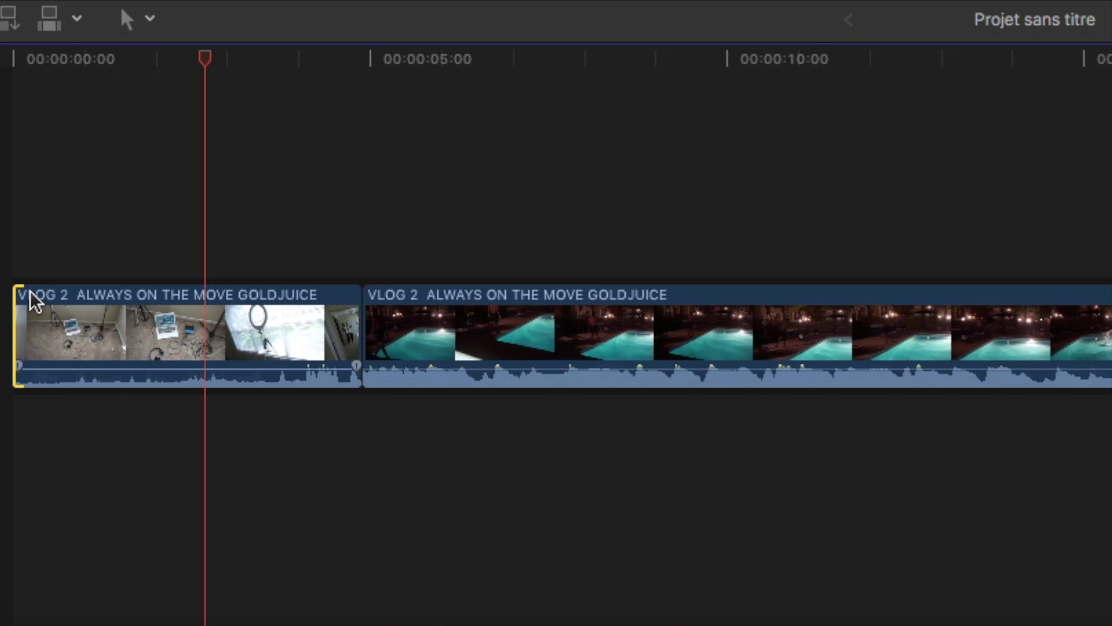
{"action": "left_click", "coordinate": [176, 369]}
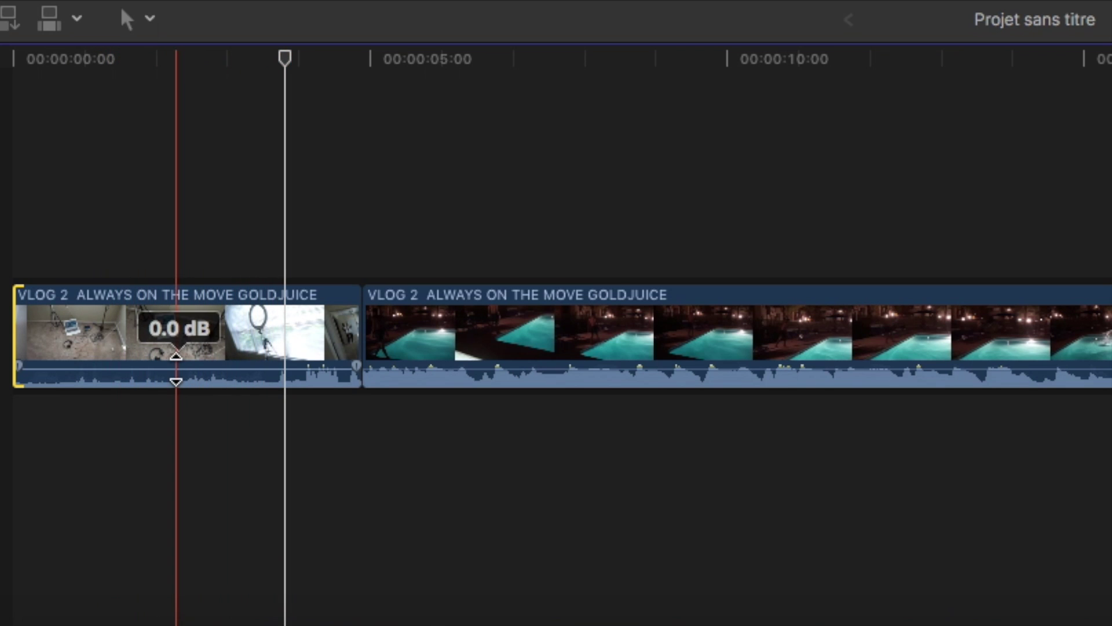
{"action": "left_click_drag", "start_coordinate": [177, 368], "coordinate": [203, 310]}
{"action": "left_click_drag", "start_coordinate": [189, 365], "coordinate": [189, 365]}
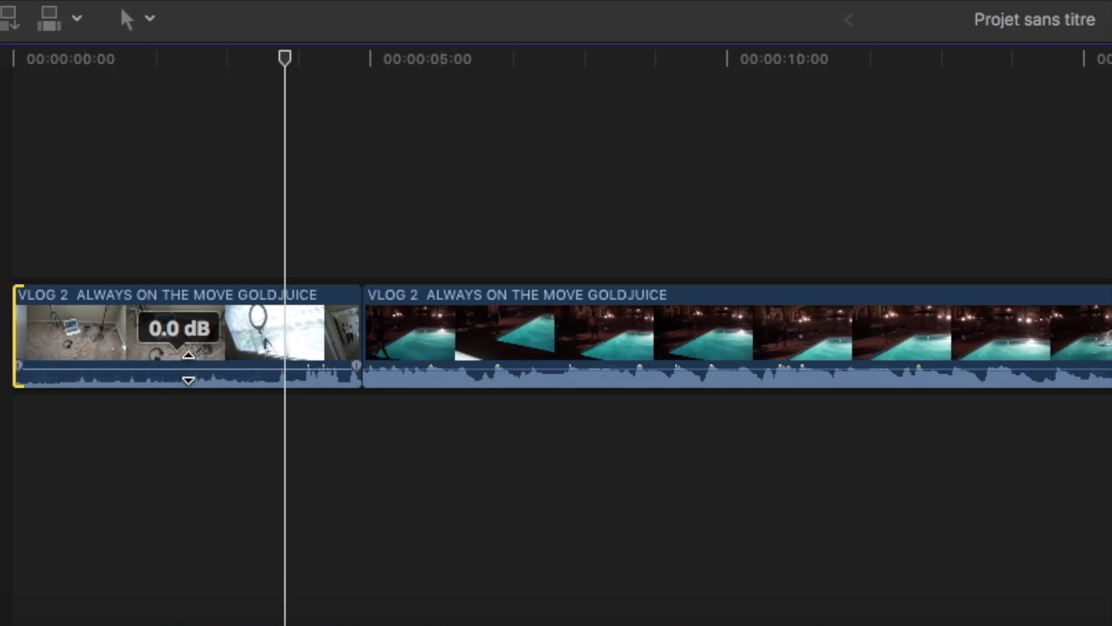
{"action": "left_click", "coordinate": [215, 345]}
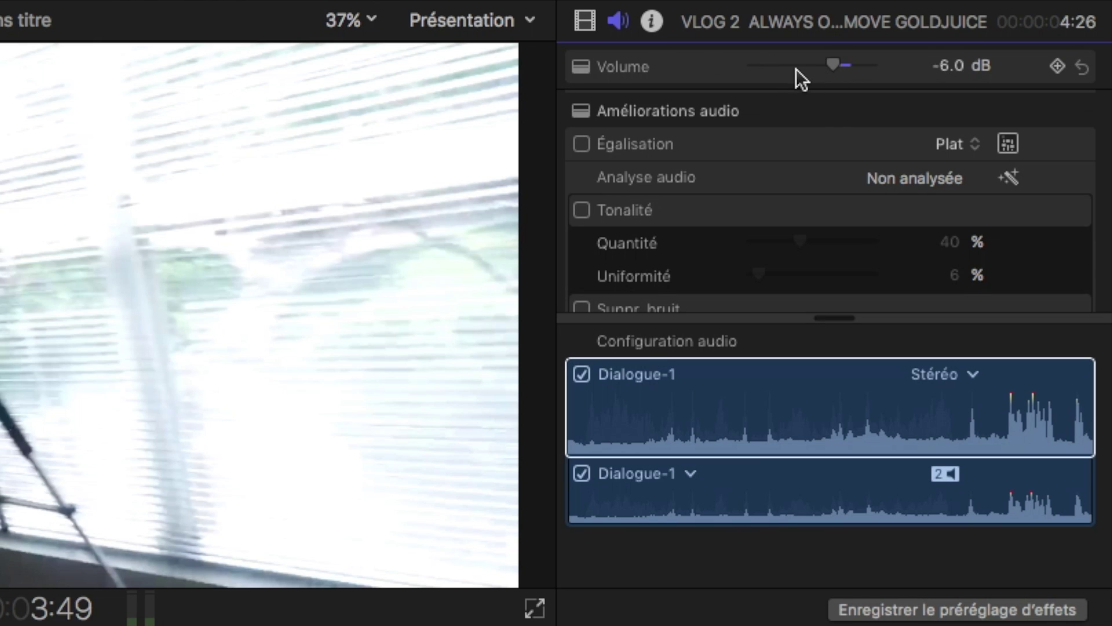
{"action": "left_click_drag", "start_coordinate": [796, 68], "coordinate": [791, 67]}
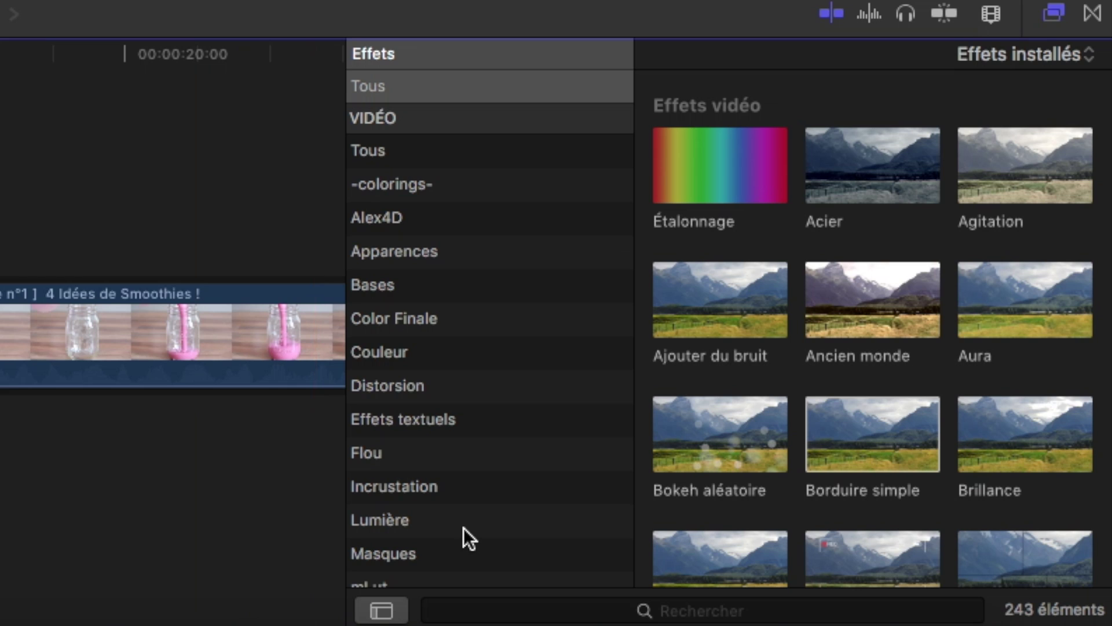
{"action": "scroll", "coordinate": [458, 510], "scroll_direction": "down", "scroll_amount": 10}
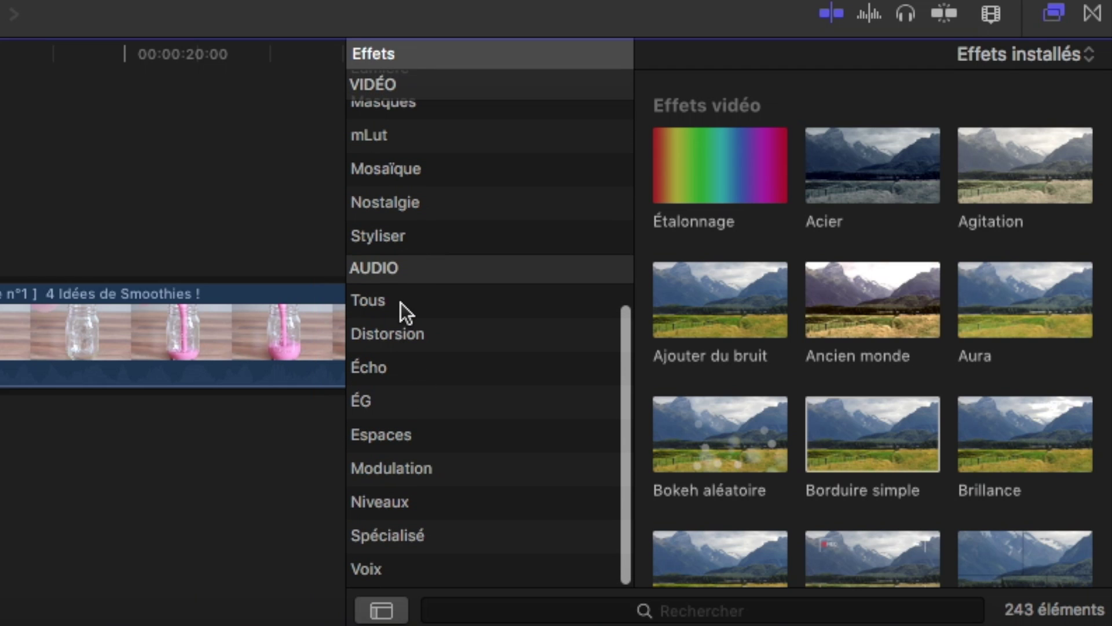
- Search the audio effects for 'ud' and apply AUDynamicsProcessor to the vlog clip
{"action": "left_click", "coordinate": [401, 301]}
{"action": "left_click", "coordinate": [728, 606]}
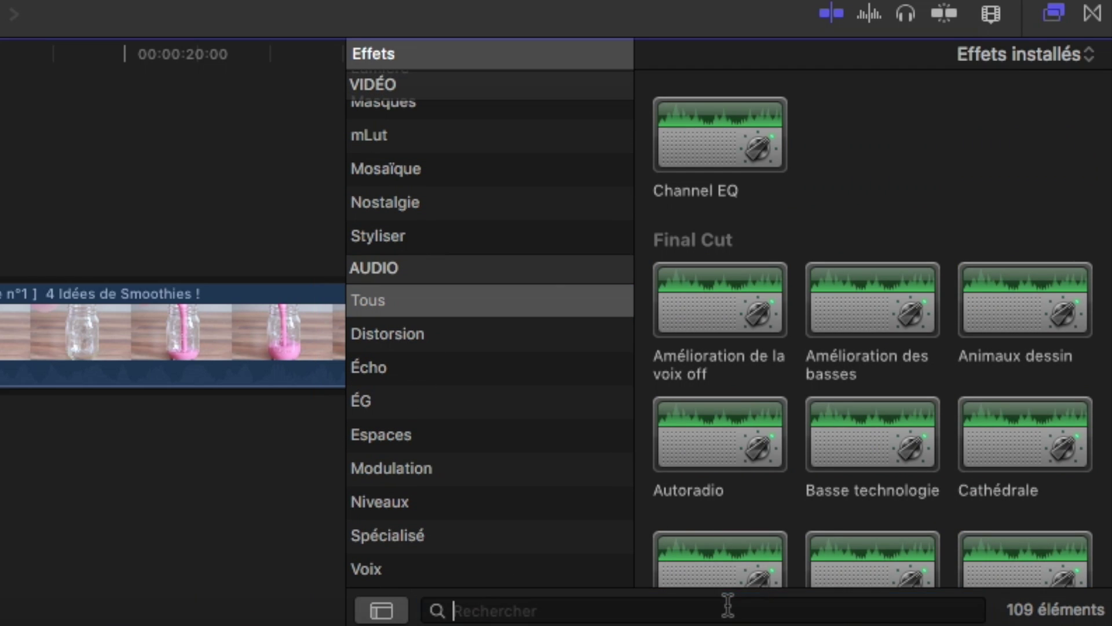
{"action": "type", "text": "aud"}
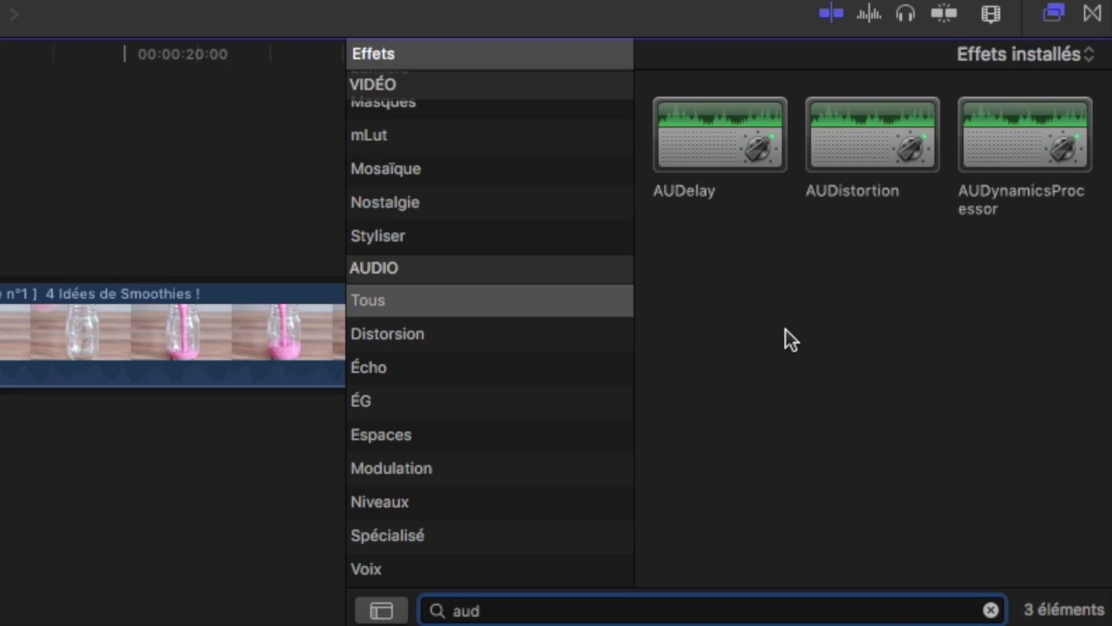
{"action": "left_click", "coordinate": [860, 136]}
{"action": "left_click", "coordinate": [1024, 123]}
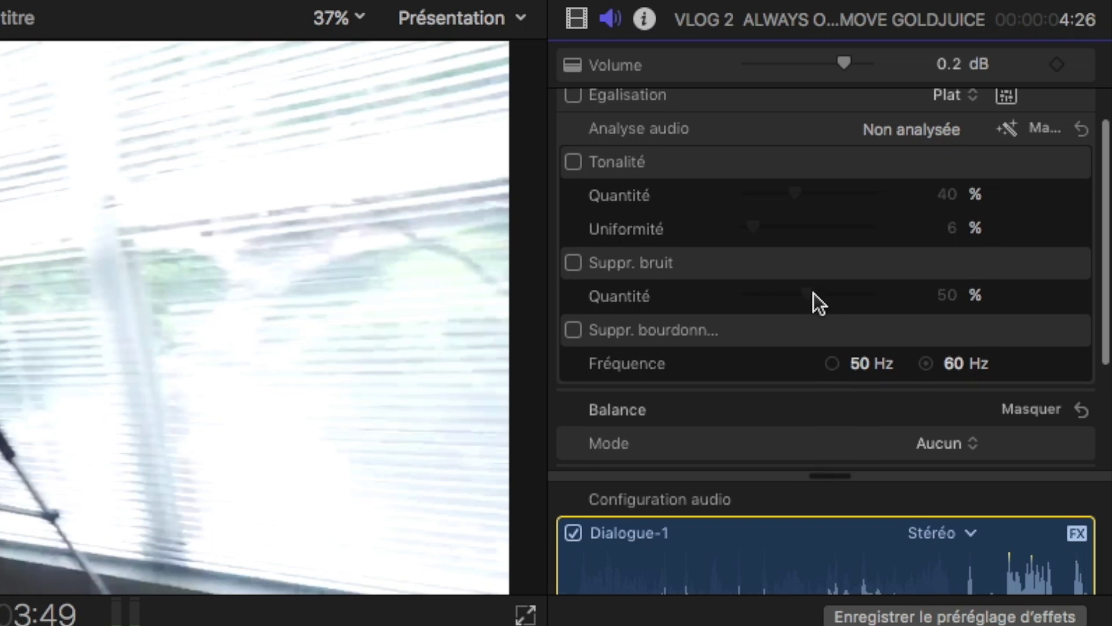
- Expand the compressor's Paramètres and raise Gain du master to 15
{"action": "scroll", "coordinate": [813, 293], "scroll_direction": "down", "scroll_amount": 5}
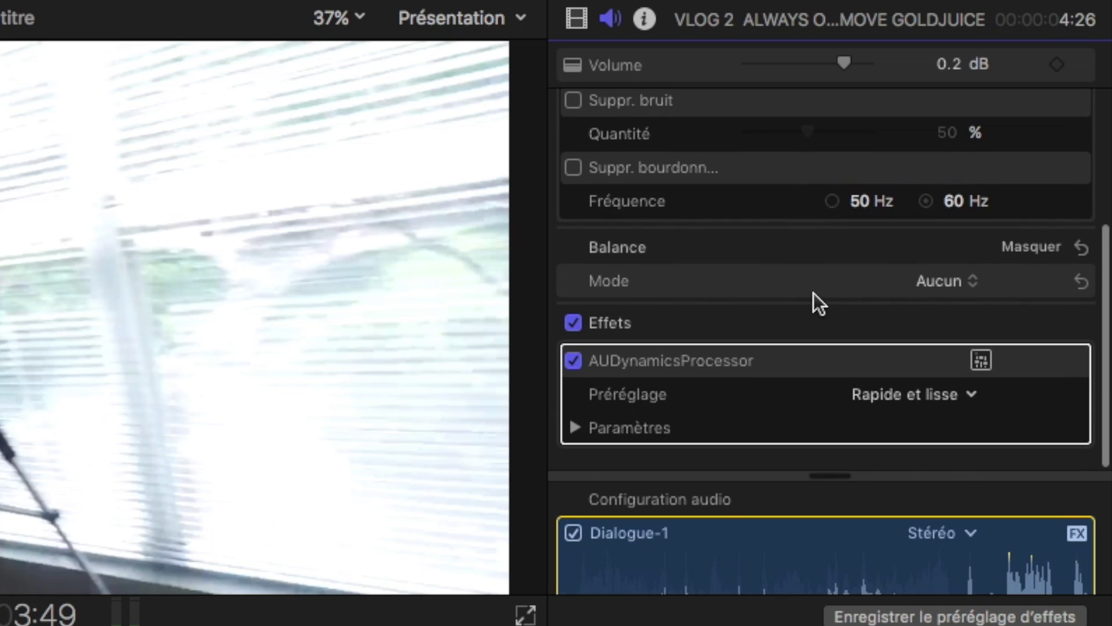
{"action": "left_click", "coordinate": [576, 431]}
{"action": "scroll", "coordinate": [841, 248], "scroll_direction": "down", "scroll_amount": 2}
{"action": "scroll", "coordinate": [841, 248], "scroll_direction": "down", "scroll_amount": 5}
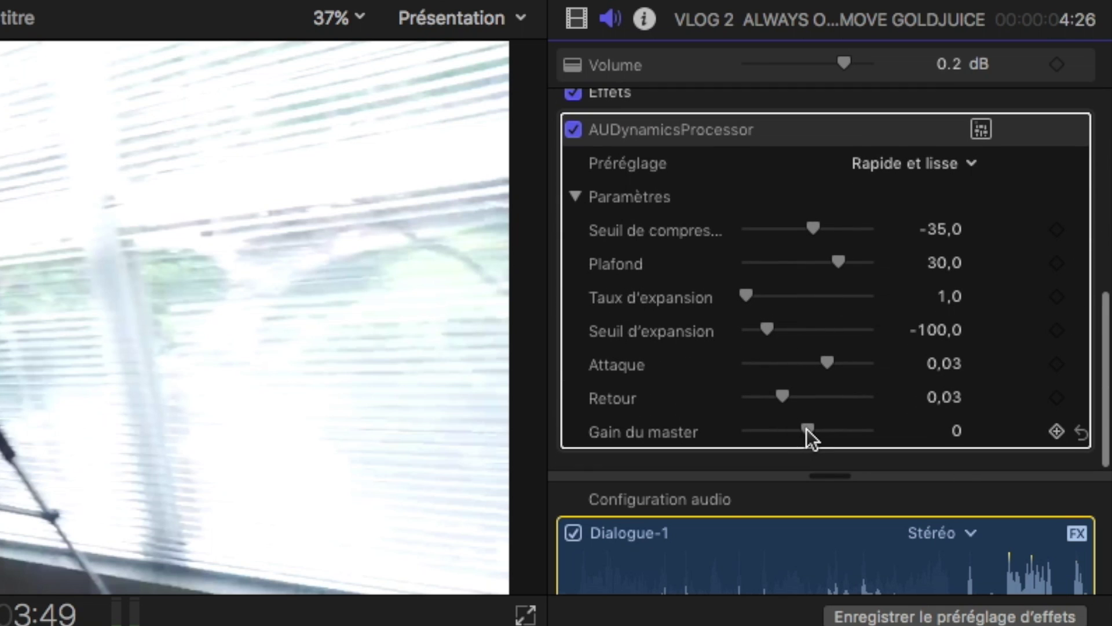
{"action": "mouse_move", "coordinate": [808, 429]}
{"action": "left_mouse_down"}
{"action": "mouse_move", "coordinate": [864, 426]}
{"action": "mouse_move", "coordinate": [824, 433]}
{"action": "left_mouse_up"}
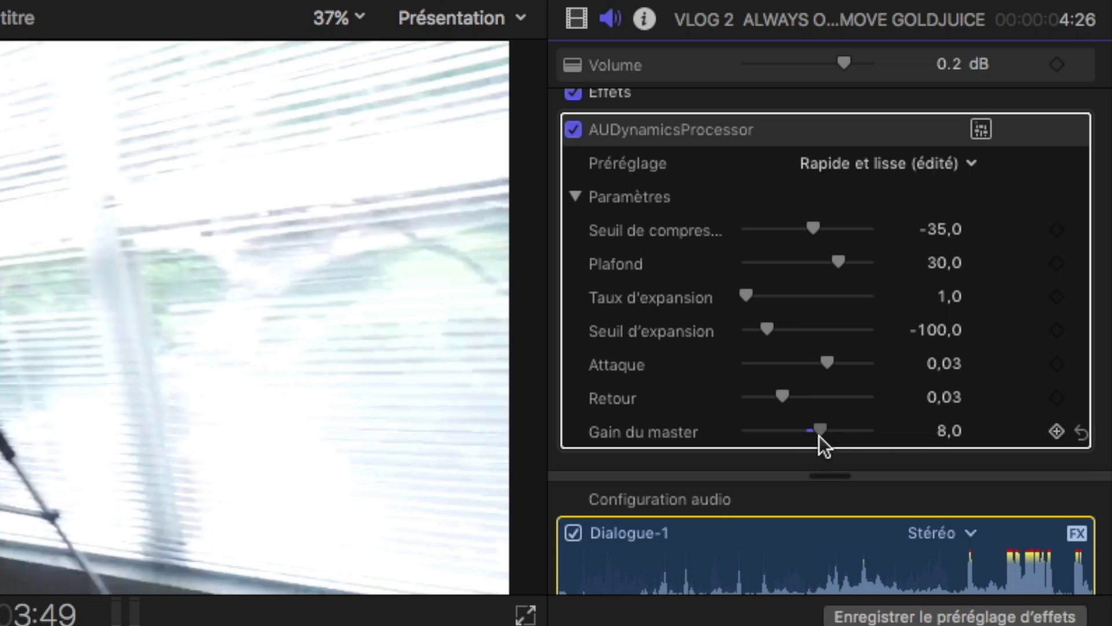
{"action": "mouse_move", "coordinate": [825, 433]}
{"action": "left_mouse_down"}
{"action": "mouse_move", "coordinate": [854, 426]}
{"action": "mouse_move", "coordinate": [829, 431]}
{"action": "left_mouse_up"}
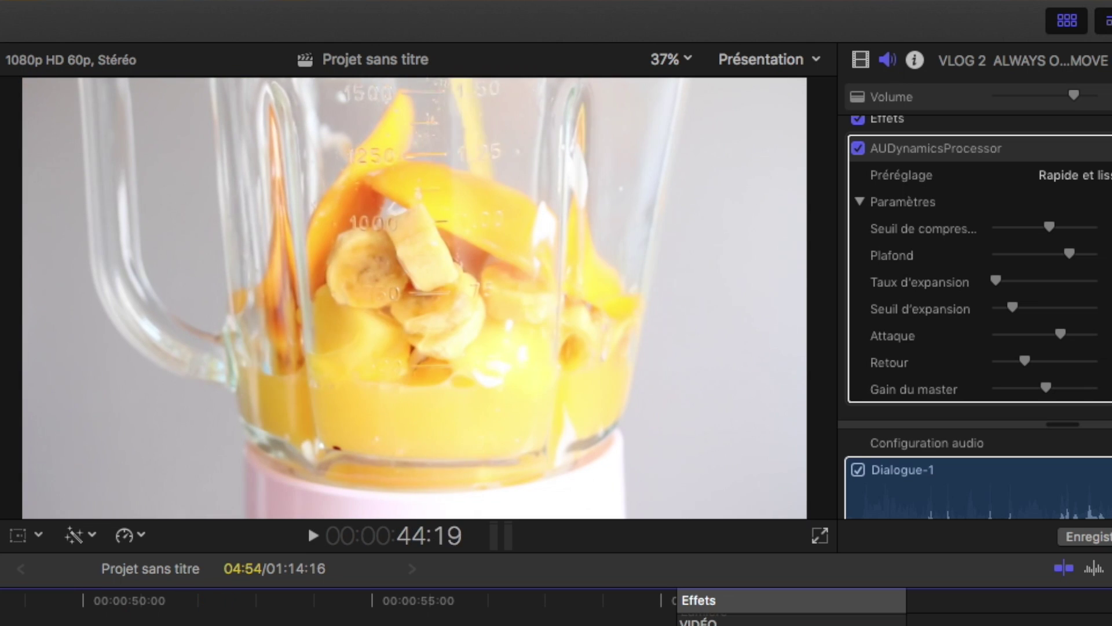
- Switch viewer playback to Meilleure qualité and replay the pink smoothie shot
{"action": "left_click", "coordinate": [861, 60]}
{"action": "left_click", "coordinate": [791, 59]}
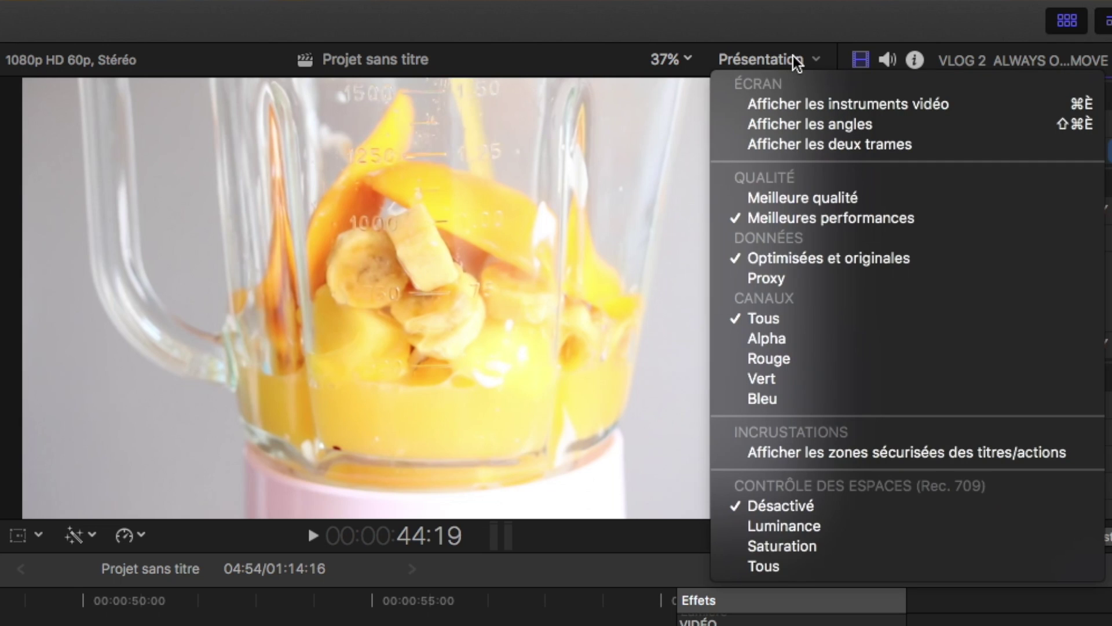
{"action": "left_click", "coordinate": [810, 200]}
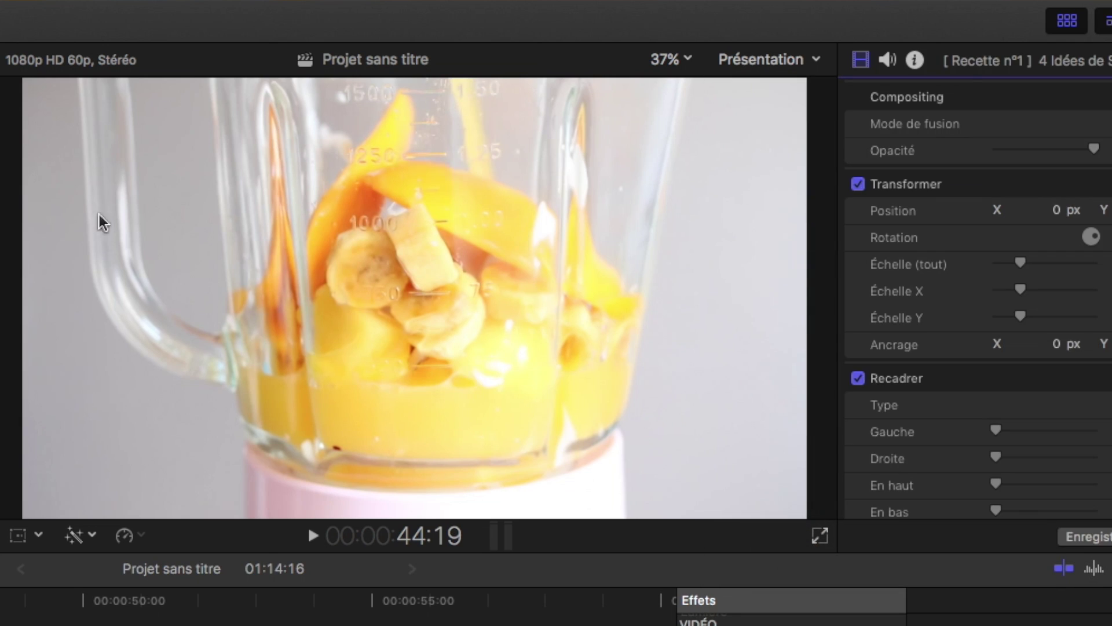
{"action": "key", "text": "space"}
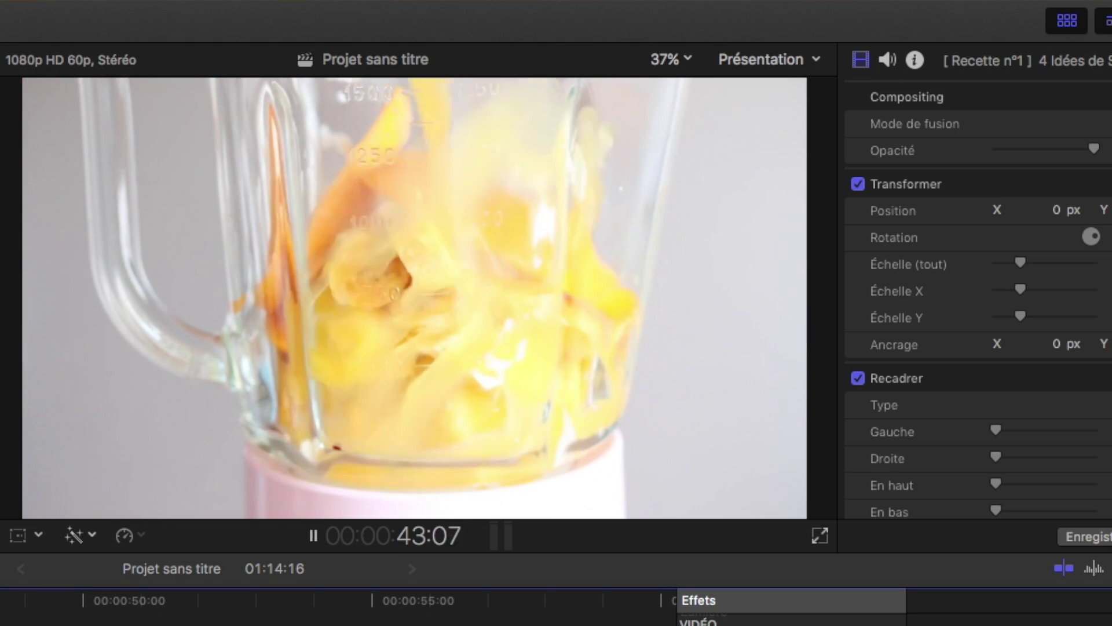
{"action": "left_click", "coordinate": [270, 589]}
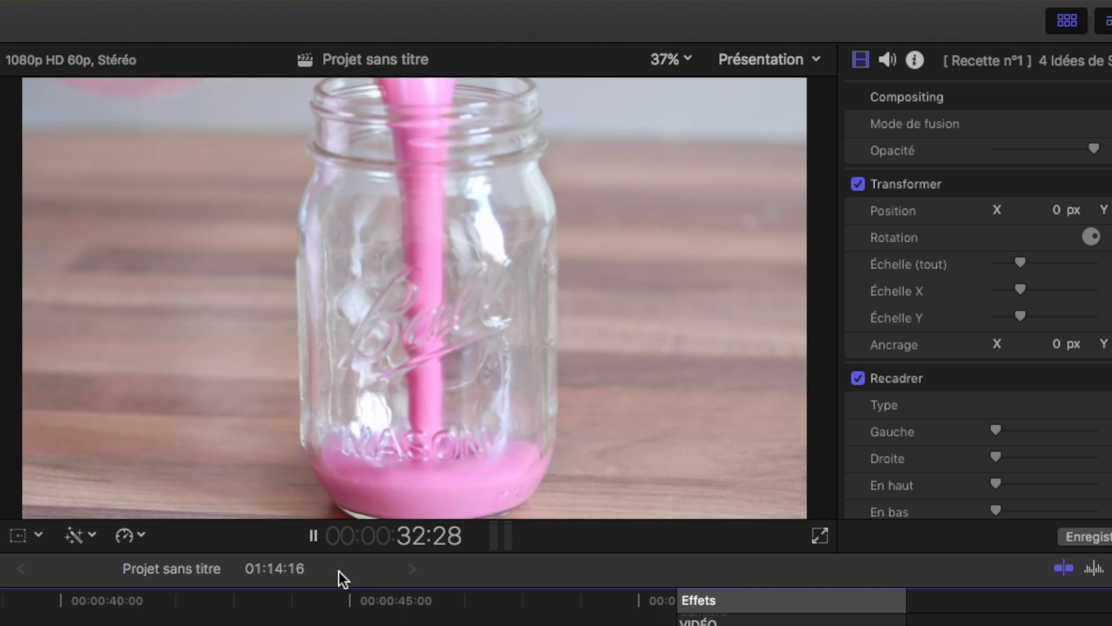
- Return playback to Meilleures performances and show the video scopes beside the viewer
{"action": "left_click", "coordinate": [752, 59]}
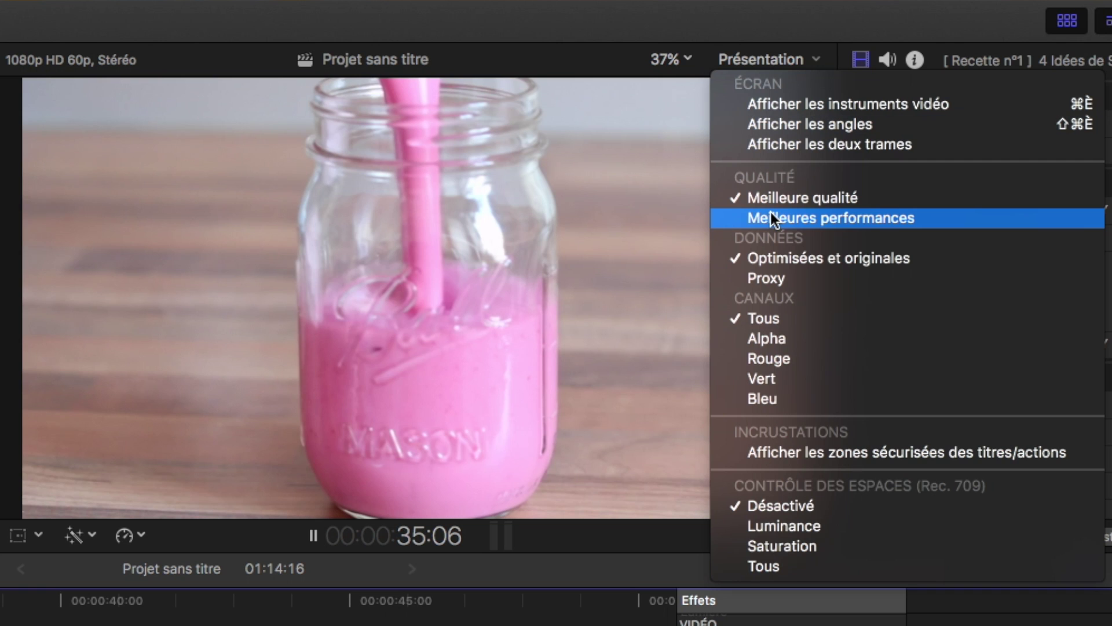
{"action": "left_click", "coordinate": [770, 218]}
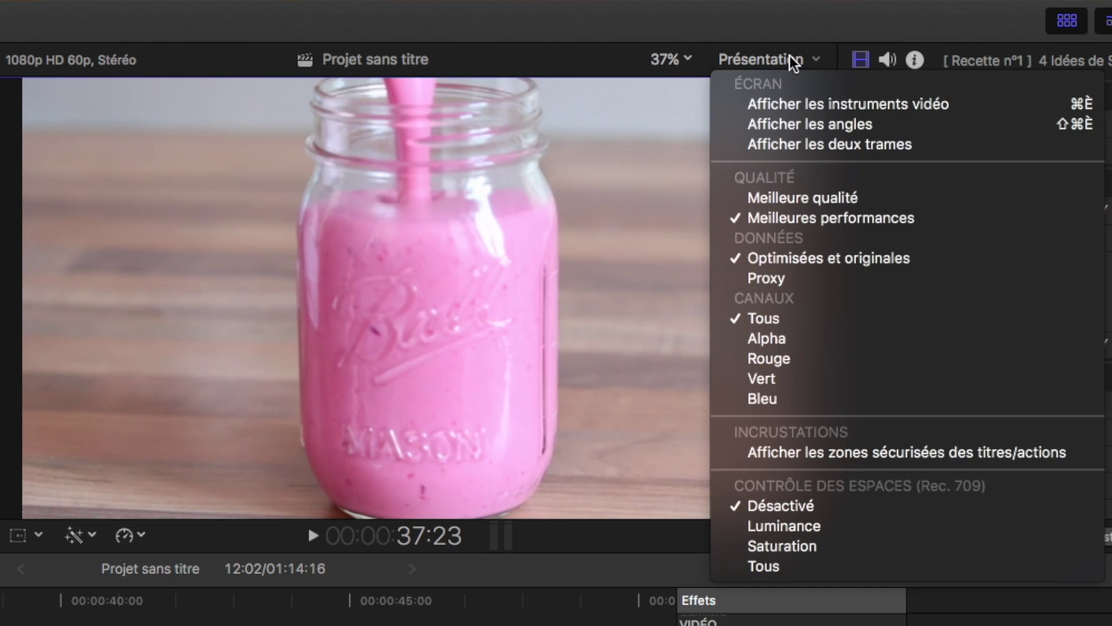
{"action": "left_click", "coordinate": [797, 99]}
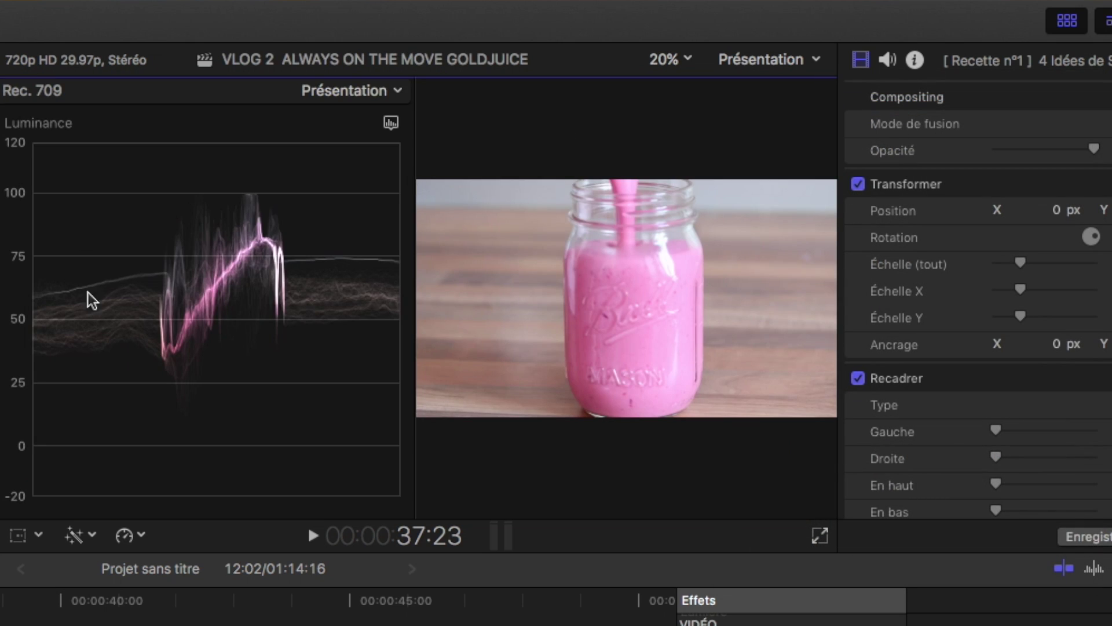
- Set the smoothie clip's Exposition with highlights near -1% and shadows at -15%
{"action": "key", "text": "j"}
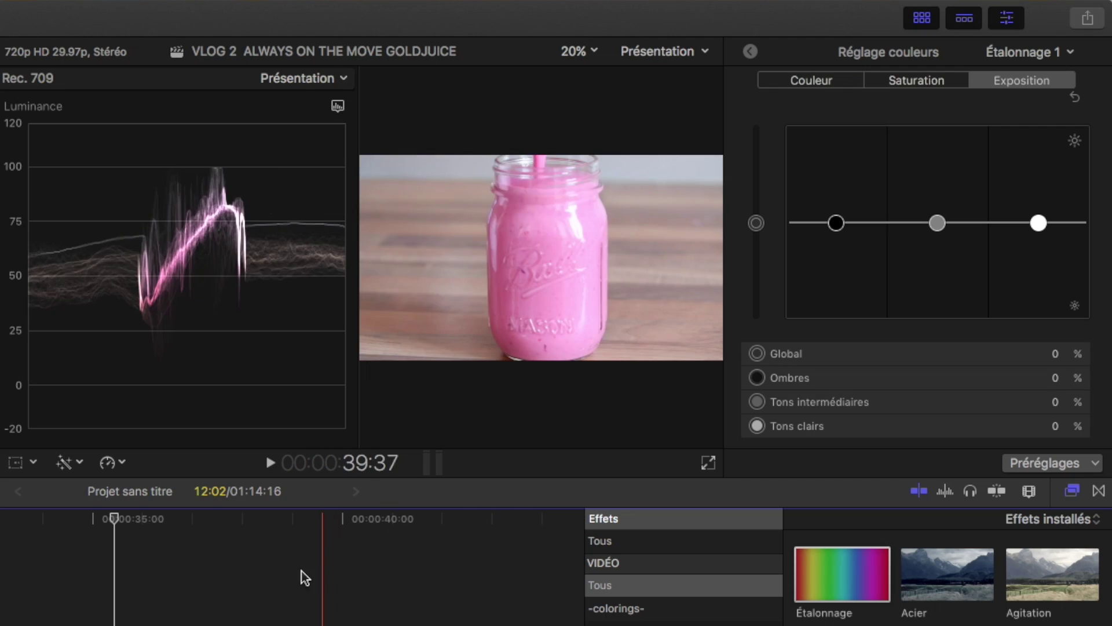
{"action": "scroll", "coordinate": [168, 586], "scroll_direction": "left", "scroll_amount": 2}
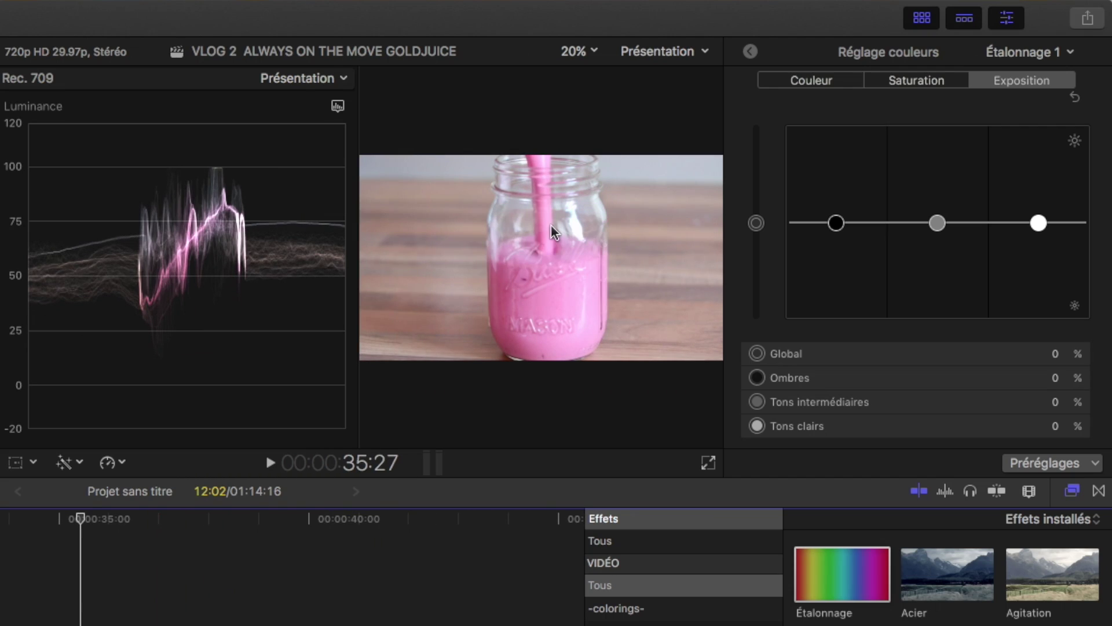
{"action": "left_click_drag", "start_coordinate": [1038, 223], "coordinate": [1039, 153]}
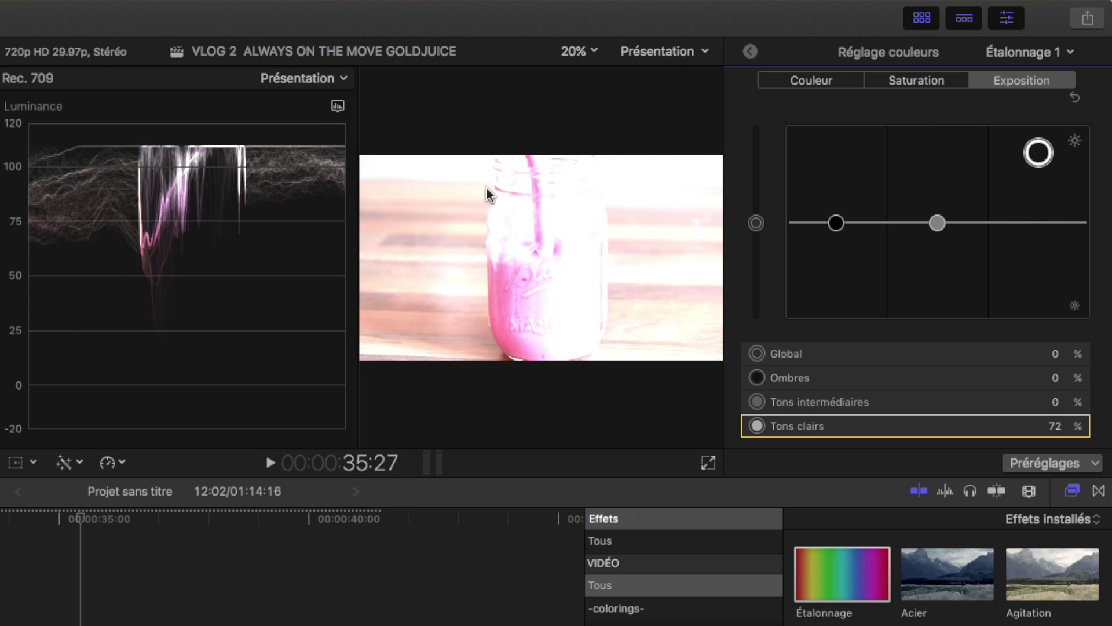
{"action": "left_click_drag", "start_coordinate": [1038, 153], "coordinate": [1039, 224]}
{"action": "mouse_move", "coordinate": [836, 223]}
{"action": "left_mouse_down"}
{"action": "mouse_move", "coordinate": [840, 215]}
{"action": "mouse_move", "coordinate": [837, 238]}
{"action": "left_mouse_up"}
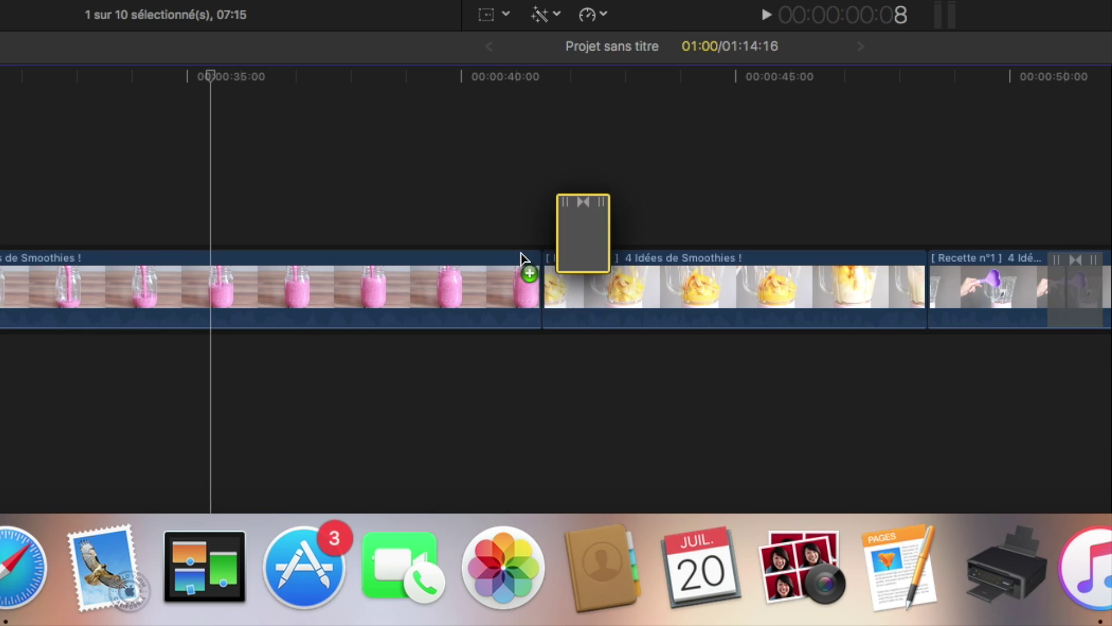
- Move the playhead onto the dissolve and open it in the Precision Editor
{"action": "left_click_drag", "start_coordinate": [521, 259], "coordinate": [538, 259]}
{"action": "scroll", "coordinate": [537, 259], "scroll_direction": "right", "scroll_amount": 3}
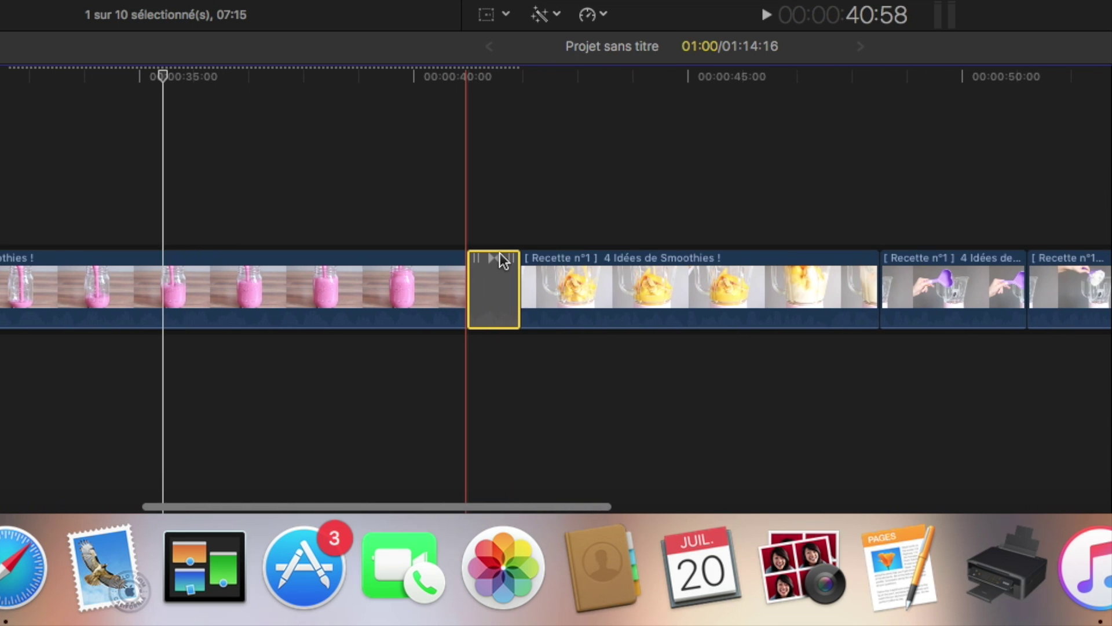
{"action": "left_click_drag", "start_coordinate": [159, 94], "coordinate": [486, 133]}
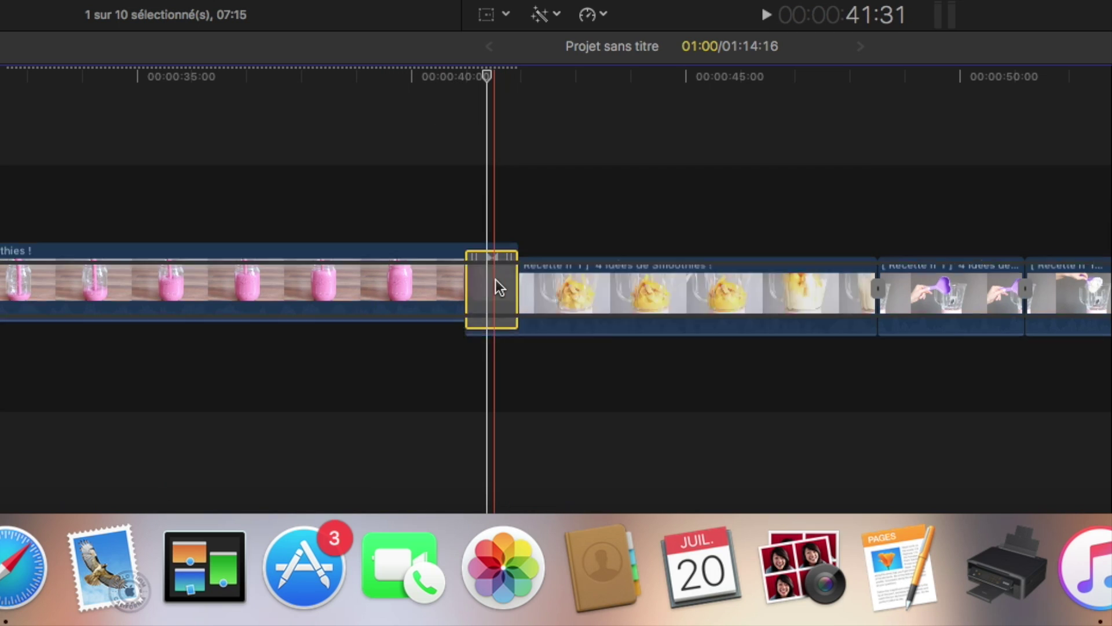
{"action": "double_click", "coordinate": [497, 287]}
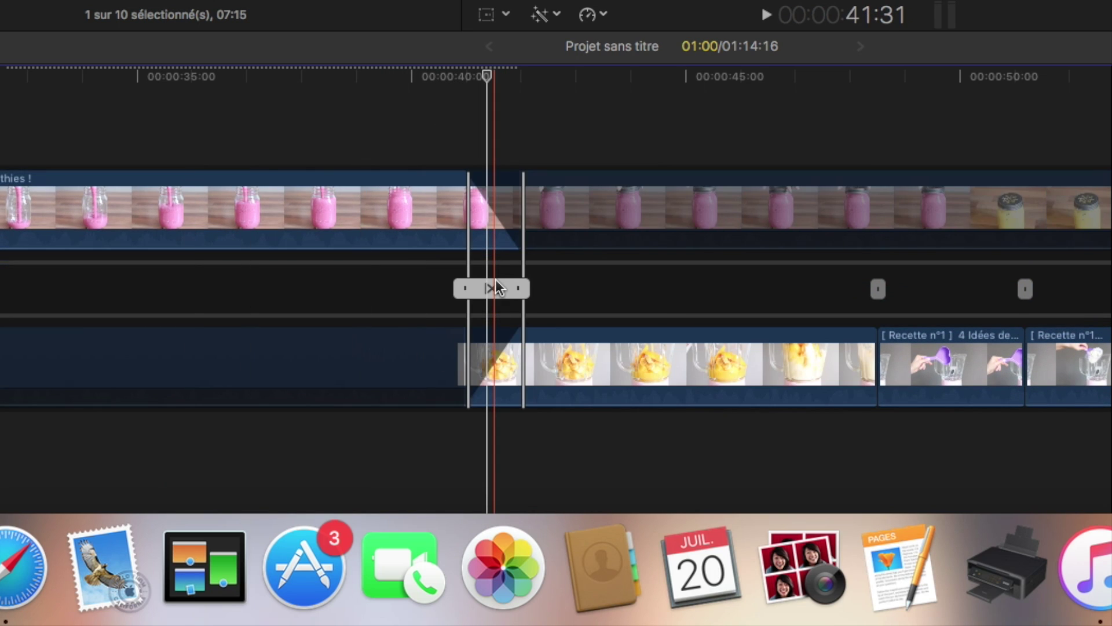
- Widen the cross-dissolve between the pink smoothie and mango blender clips and play it back
{"action": "left_click_drag", "start_coordinate": [502, 287], "coordinate": [612, 289]}
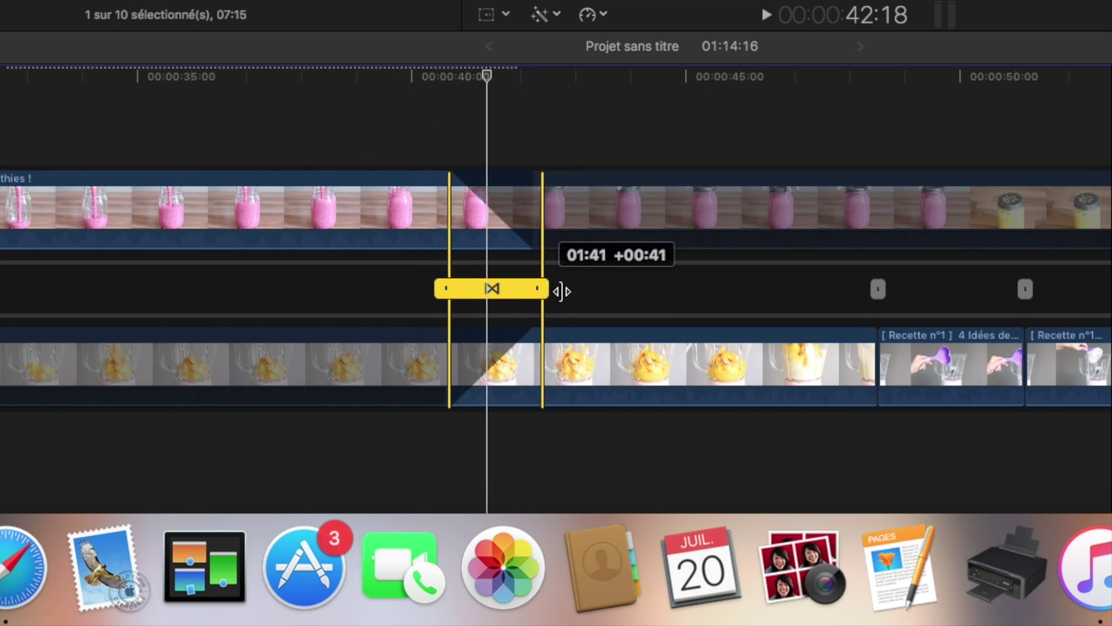
{"action": "left_click_drag", "start_coordinate": [612, 289], "coordinate": [662, 284]}
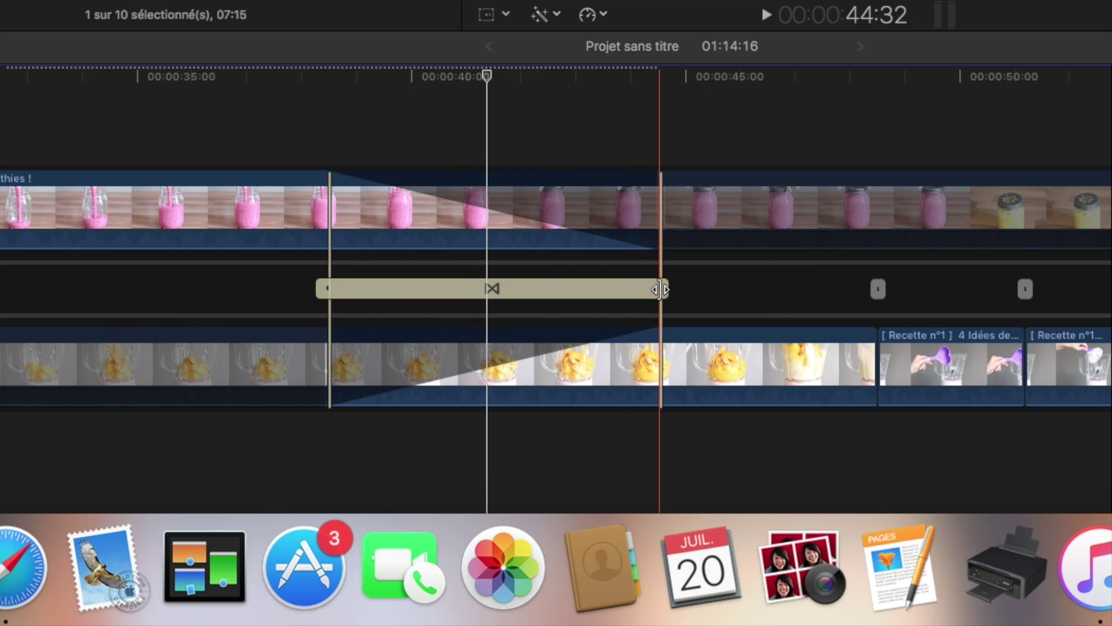
{"action": "left_click", "coordinate": [427, 103]}
{"action": "left_click", "coordinate": [267, 107]}
{"action": "key", "text": "space"}
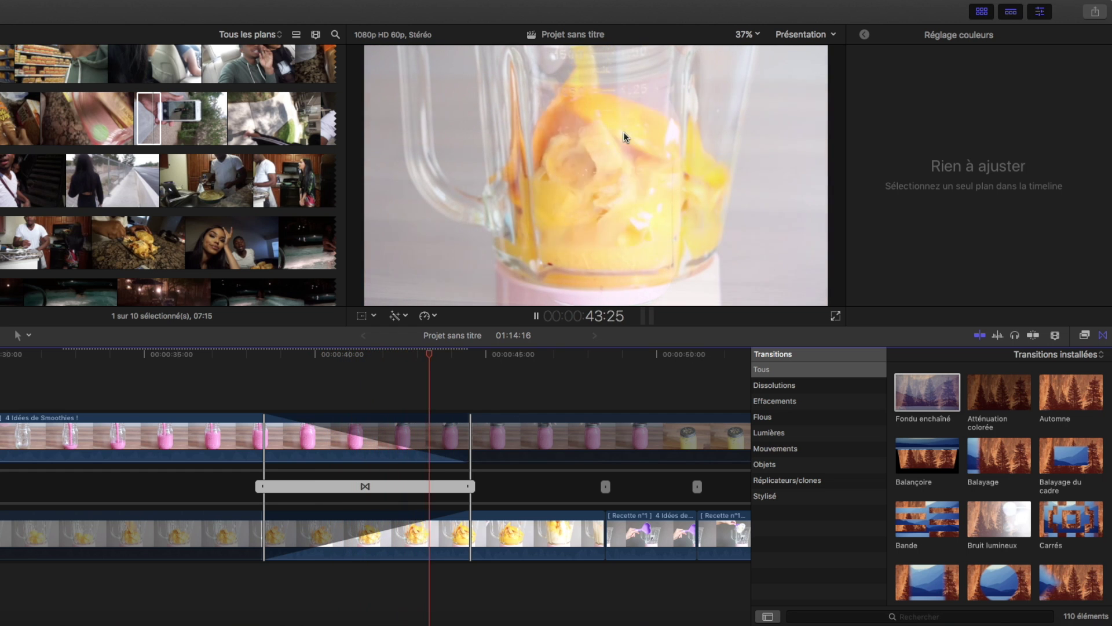
- Return the playhead to 43:43 and slide the cross-dissolve earlier in the Precision Editor
{"action": "mouse_move", "coordinate": [499, 354]}
{"action": "left_mouse_down"}
{"action": "mouse_move", "coordinate": [428, 353]}
{"action": "mouse_move", "coordinate": [272, 395]}
{"action": "left_mouse_up"}
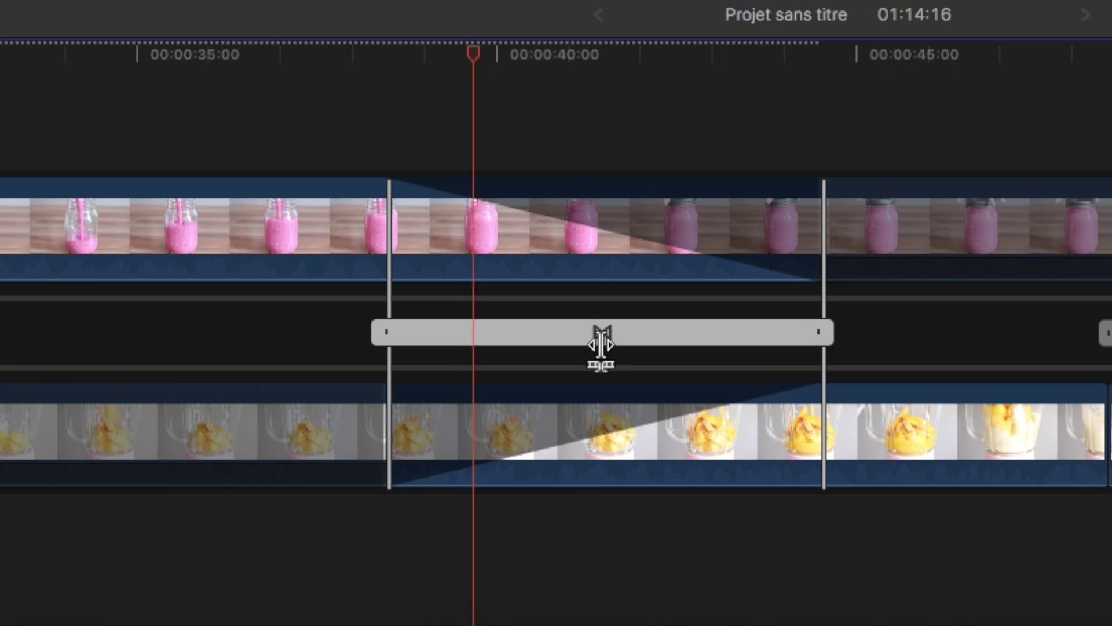
{"action": "left_click", "coordinate": [365, 487]}
{"action": "mouse_move", "coordinate": [626, 333]}
{"action": "left_mouse_down"}
{"action": "mouse_move", "coordinate": [452, 349]}
{"action": "mouse_move", "coordinate": [405, 325]}
{"action": "mouse_move", "coordinate": [464, 330]}
{"action": "left_mouse_up"}
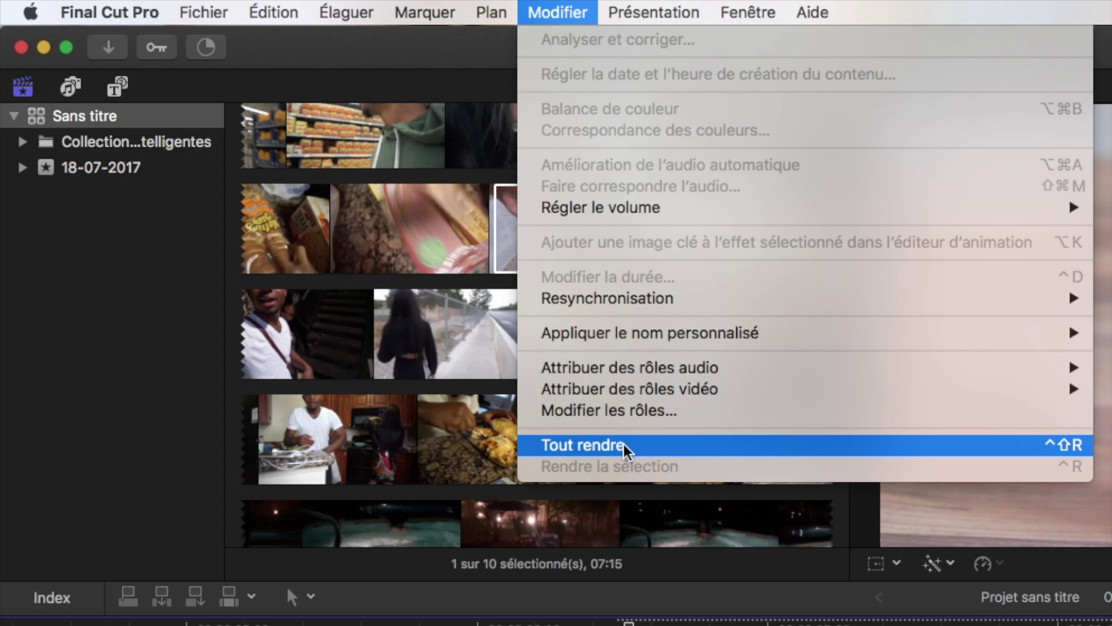
- Render the entire project with Tout rendre
{"action": "left_click", "coordinate": [624, 444]}
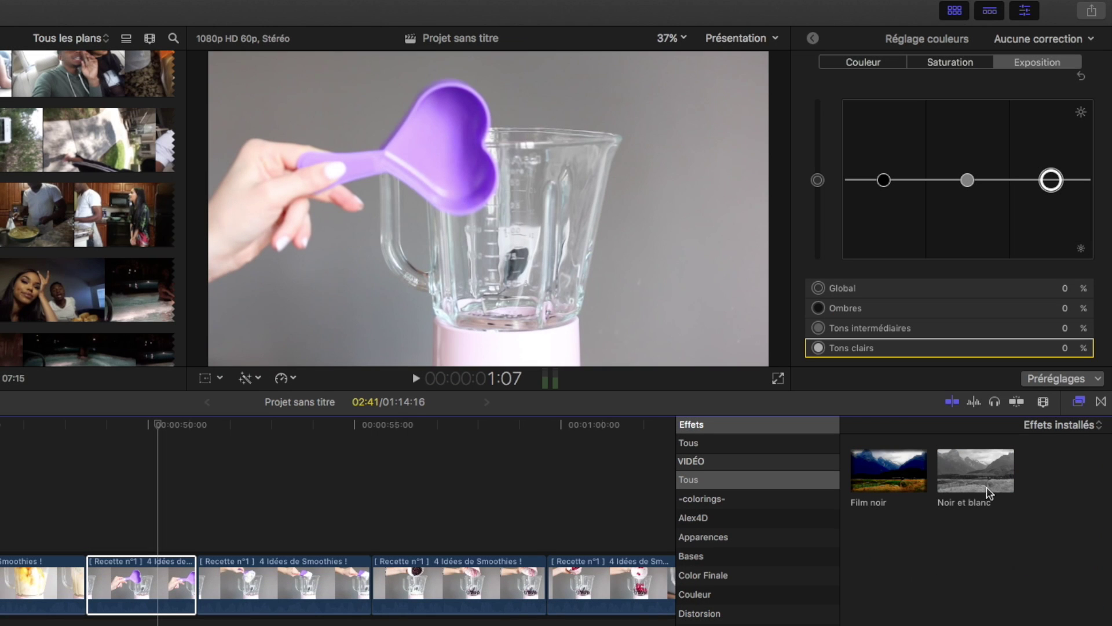
- Apply the Noir et blanc effect to the measuring-spoon blender clip
{"action": "left_click_drag", "start_coordinate": [988, 493], "coordinate": [156, 584]}
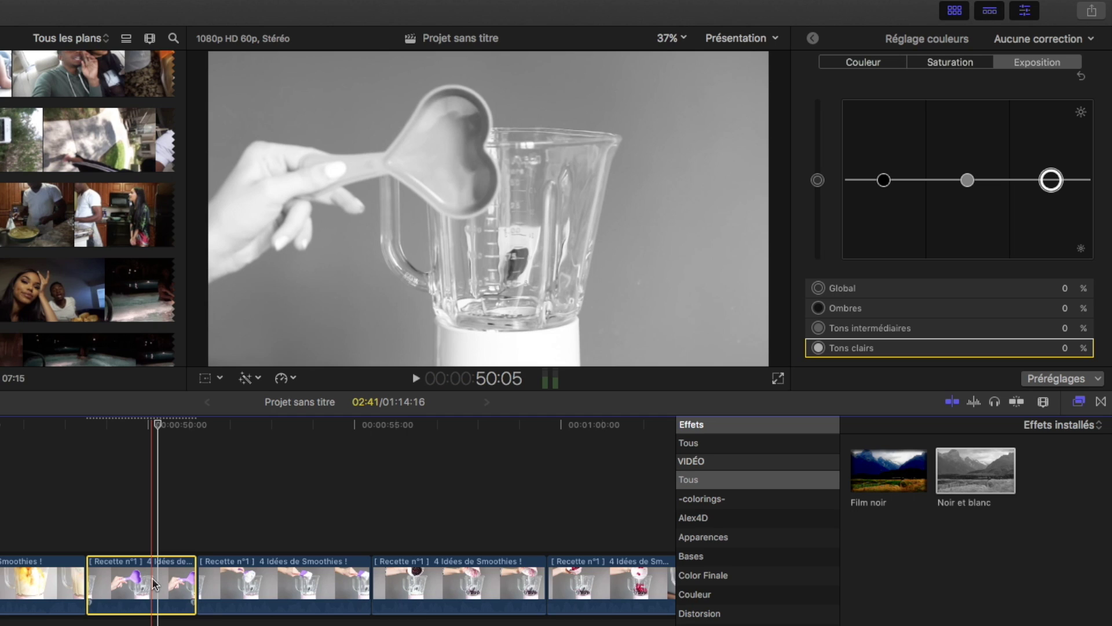
- Inspect the Noir et blanc effect in the Video inspector, then select the next blender clip
{"action": "left_click", "coordinate": [811, 41]}
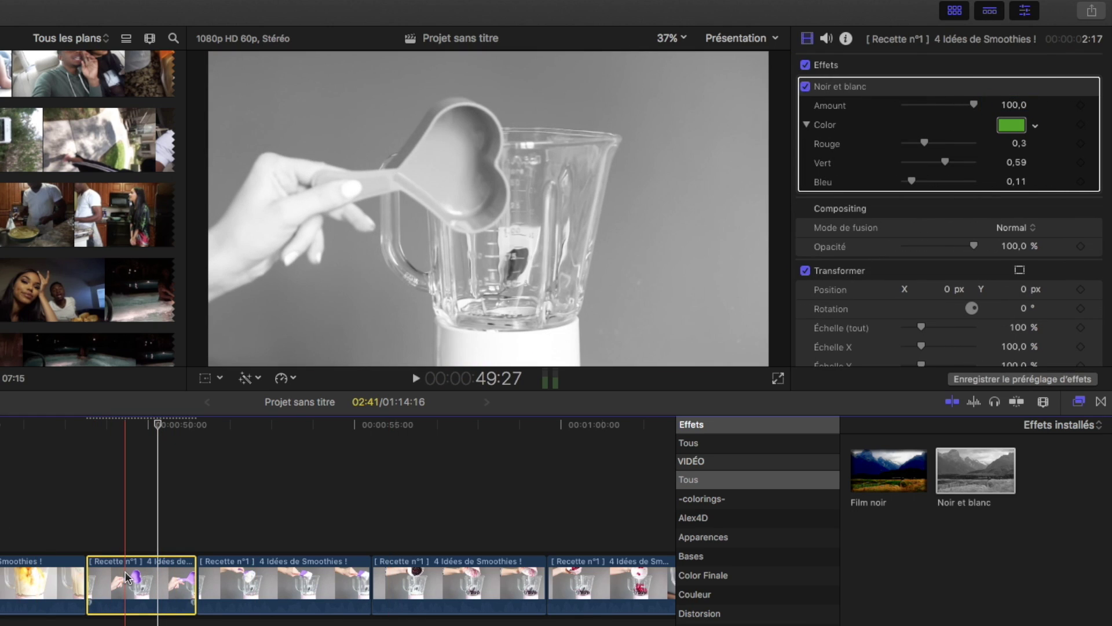
{"action": "scroll", "coordinate": [126, 577], "scroll_direction": "right", "scroll_amount": 1}
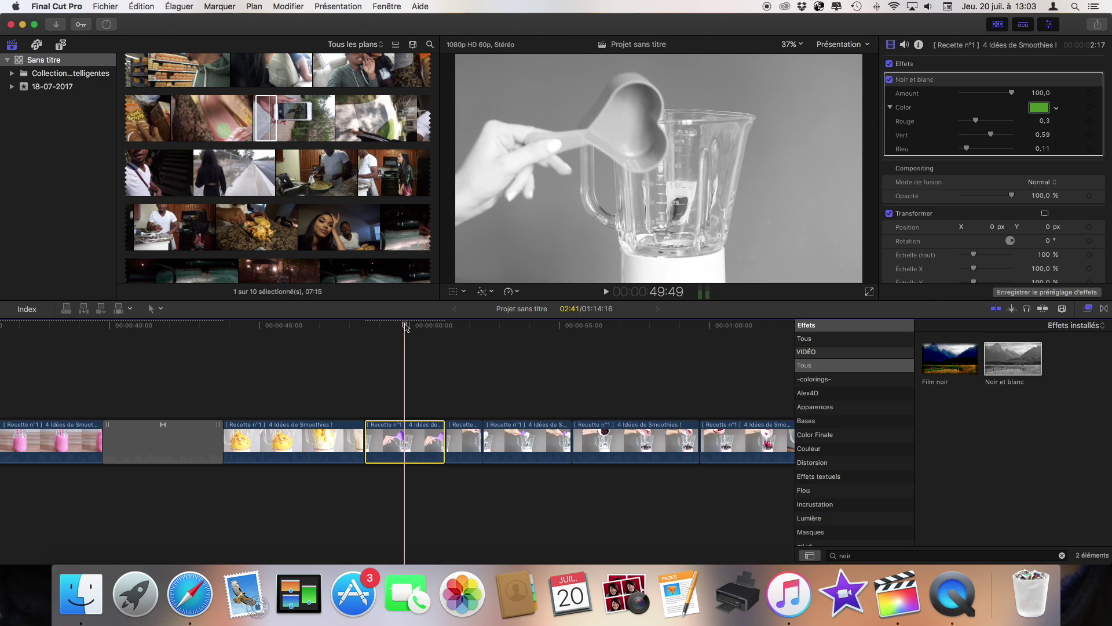
{"action": "left_click", "coordinate": [512, 445]}
- Paste only the Noir et blanc effect and Volume onto the next blender clip, with Transformer unchecked
{"action": "key", "text": "super+shift+v"}
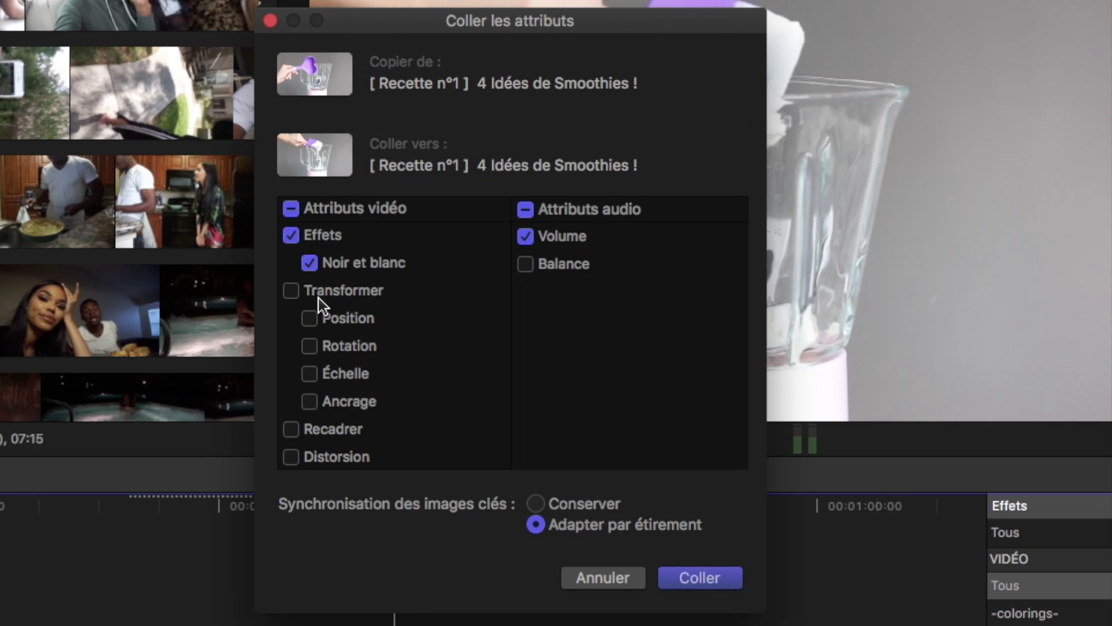
{"action": "left_click", "coordinate": [297, 292]}
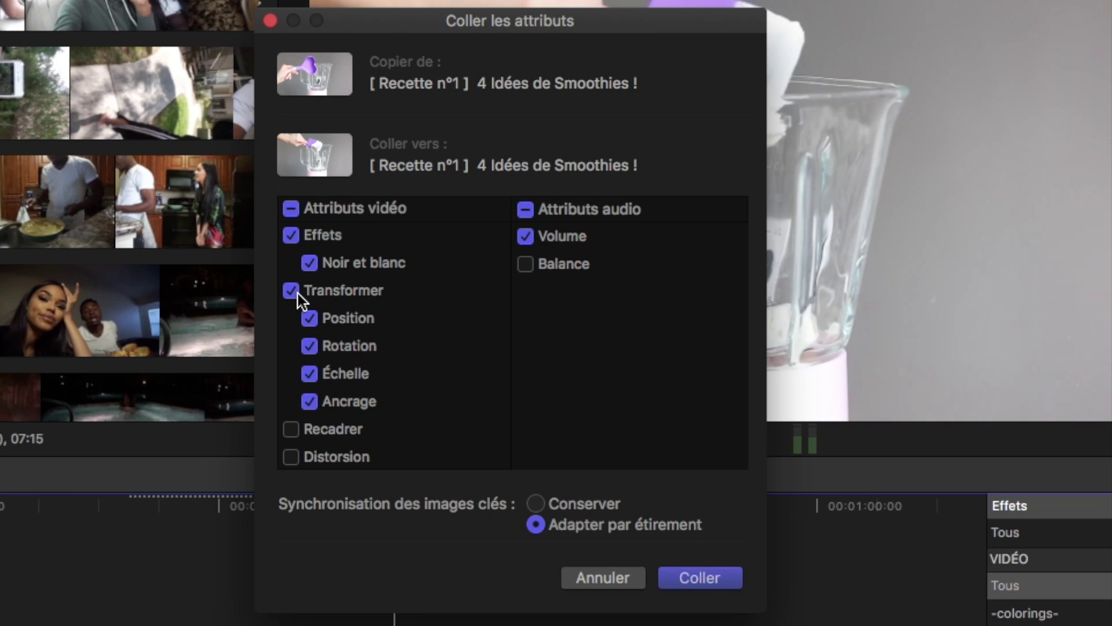
{"action": "left_click", "coordinate": [297, 293]}
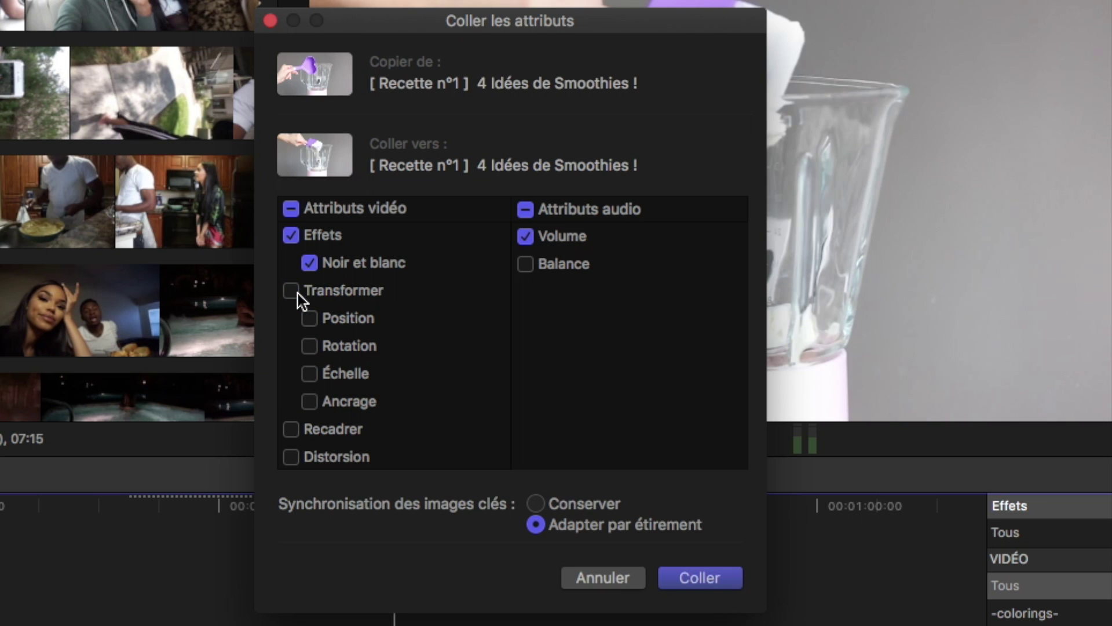
{"action": "scroll", "coordinate": [339, 369], "scroll_direction": "down", "scroll_amount": 1}
{"action": "scroll", "coordinate": [339, 369], "scroll_direction": "down", "scroll_amount": 3}
{"action": "scroll", "coordinate": [340, 368], "scroll_direction": "up", "scroll_amount": 4}
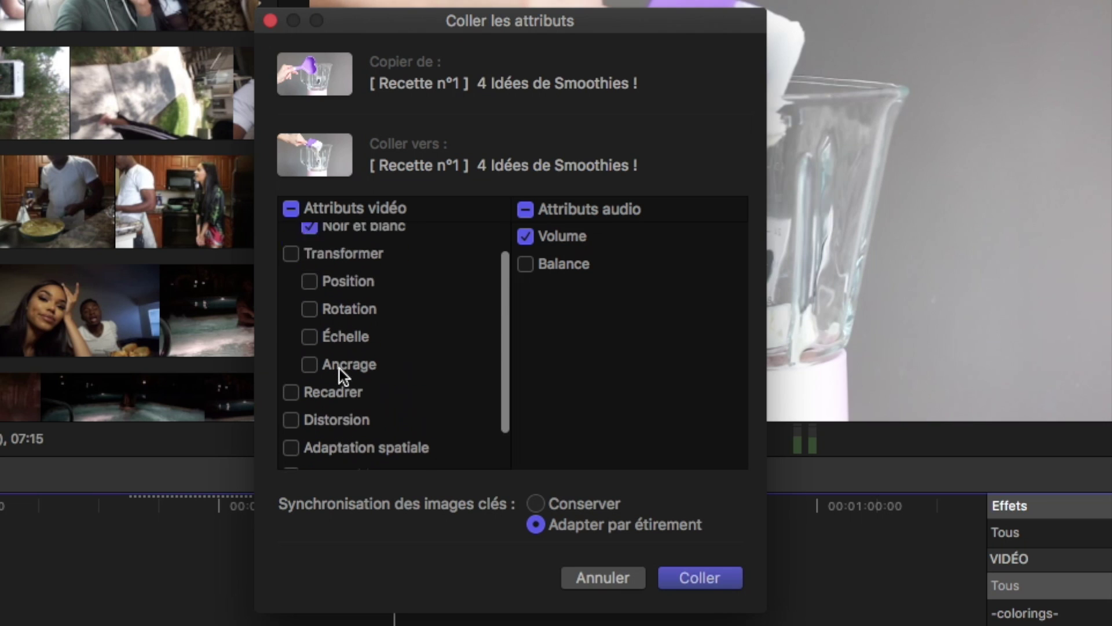
{"action": "scroll", "coordinate": [340, 368], "scroll_direction": "up", "scroll_amount": 2}
{"action": "left_click", "coordinate": [716, 578]}
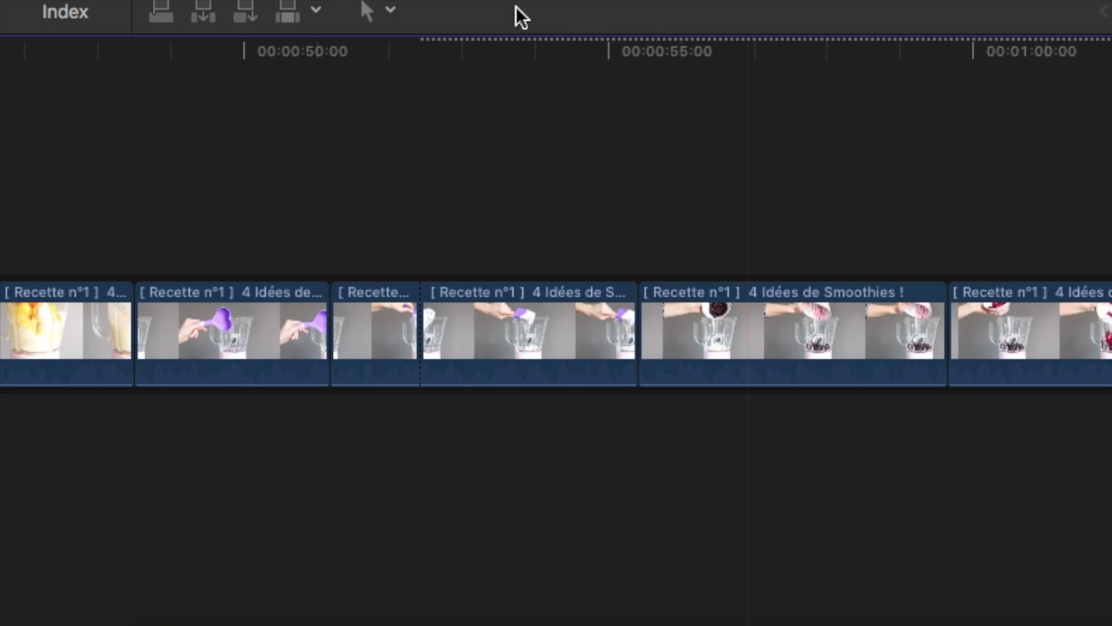
- Blade the cherry blender clip, nudge the cut earlier, and delete the short first piece
{"action": "left_click", "coordinate": [382, 11]}
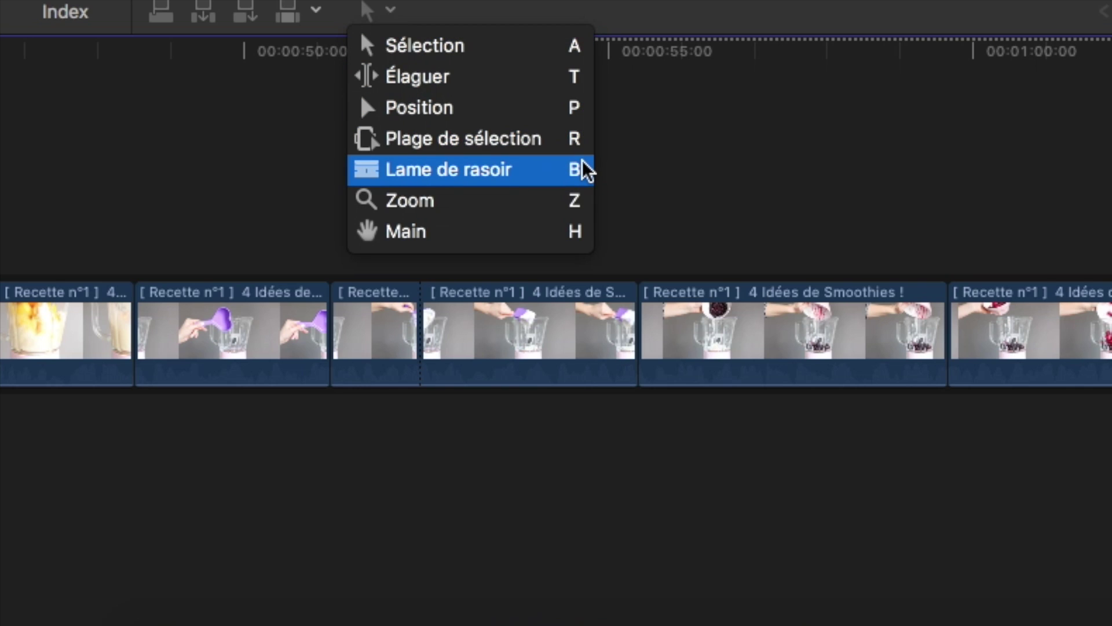
{"action": "left_click", "coordinate": [579, 83]}
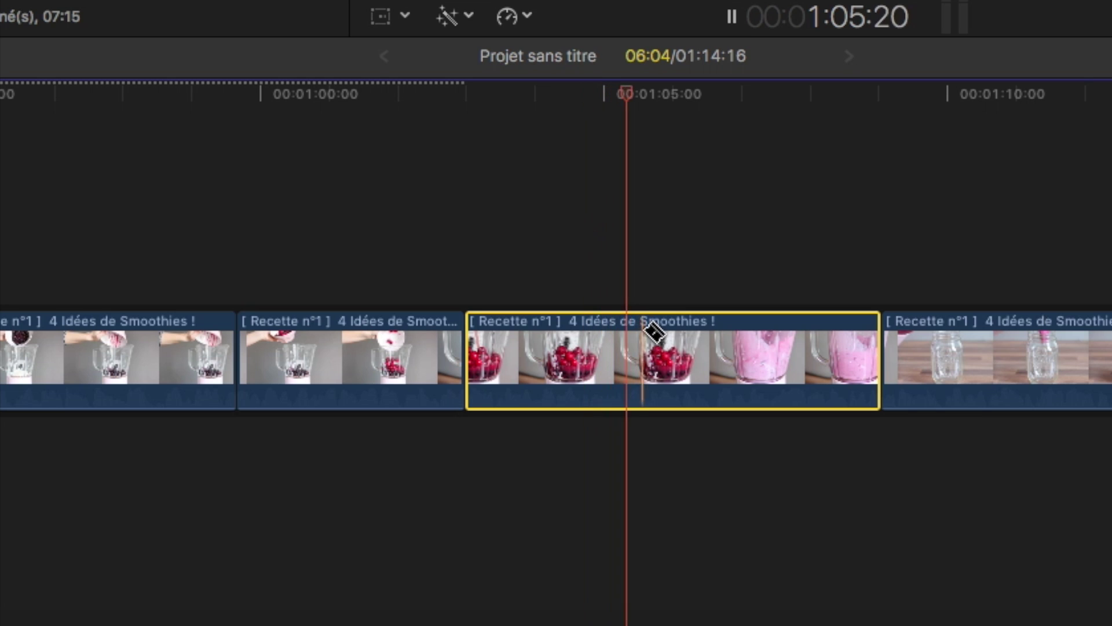
{"action": "key", "text": "space"}
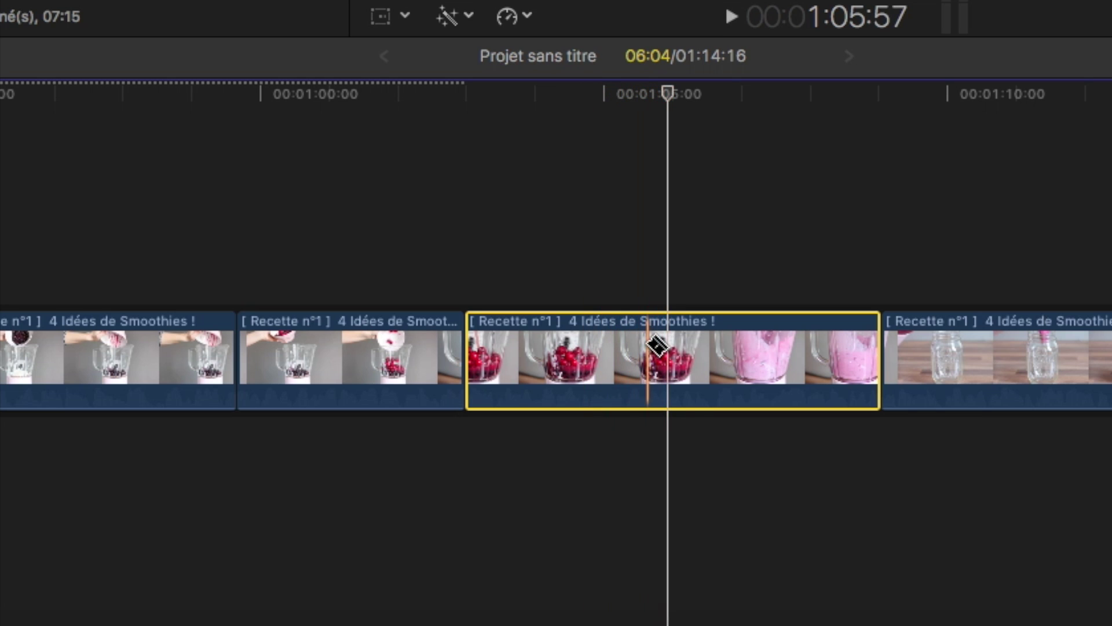
{"action": "left_click", "coordinate": [593, 348]}
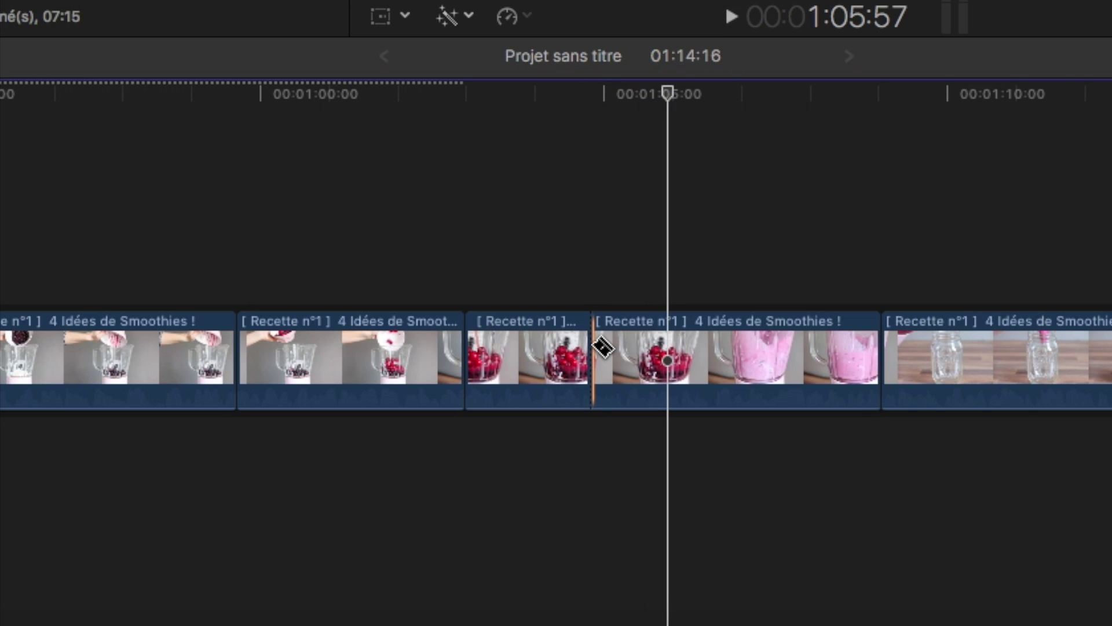
{"action": "left_click_drag", "start_coordinate": [593, 348], "coordinate": [577, 347]}
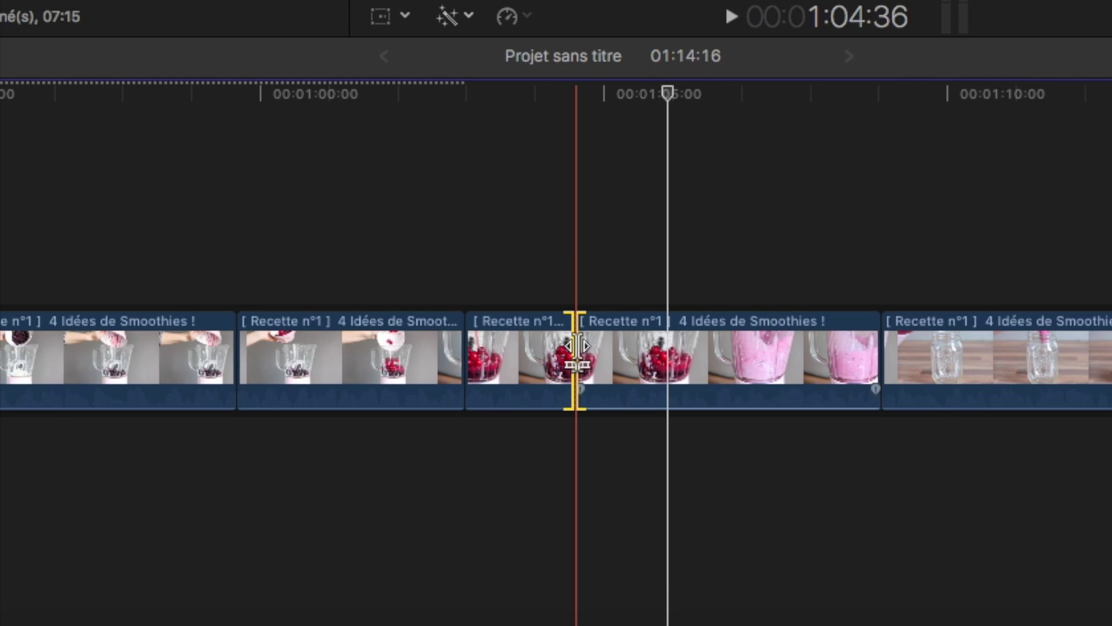
{"action": "left_click", "coordinate": [523, 342]}
{"action": "key", "text": "Delete"}
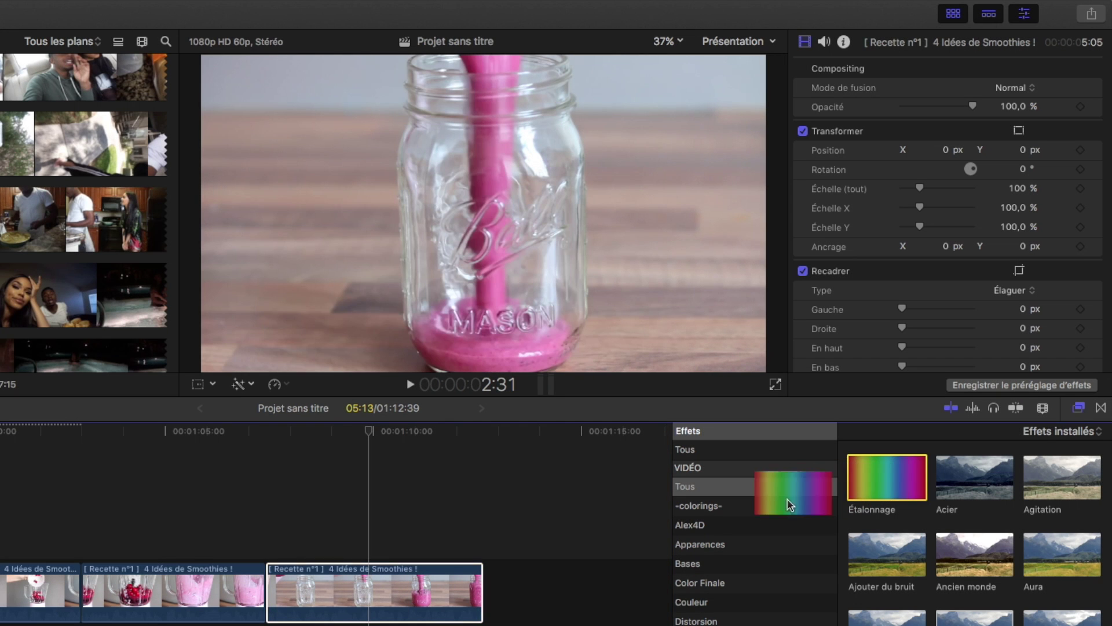
- Apply the Étalonnage correction to the pink smoothie jar clip and open its colour board
{"action": "left_click_drag", "start_coordinate": [799, 502], "coordinate": [879, 510]}
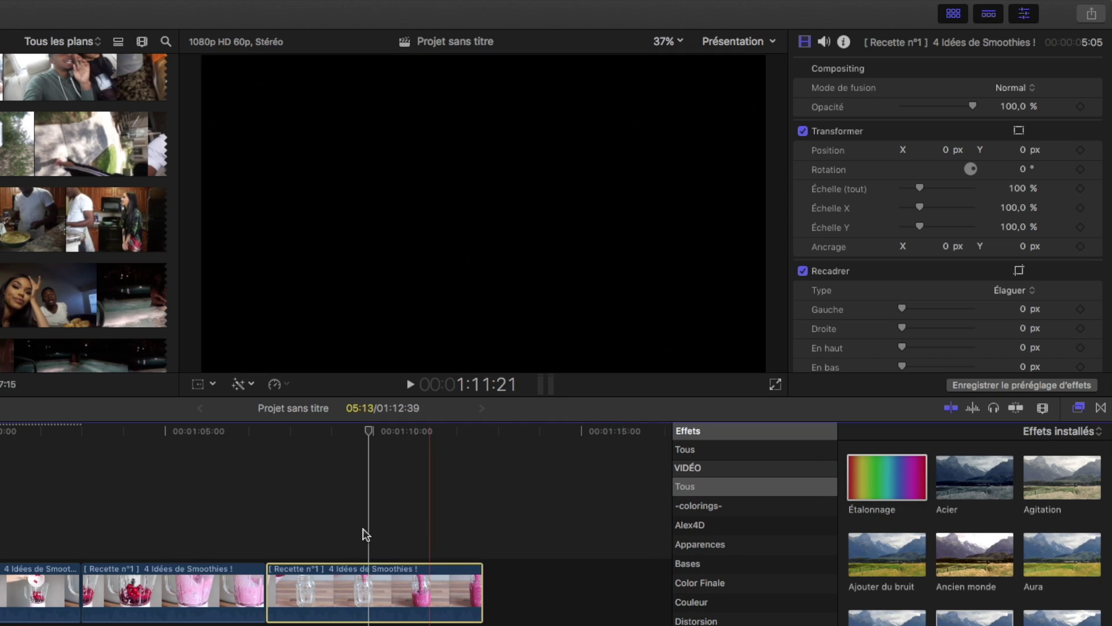
{"action": "left_click", "coordinate": [370, 574]}
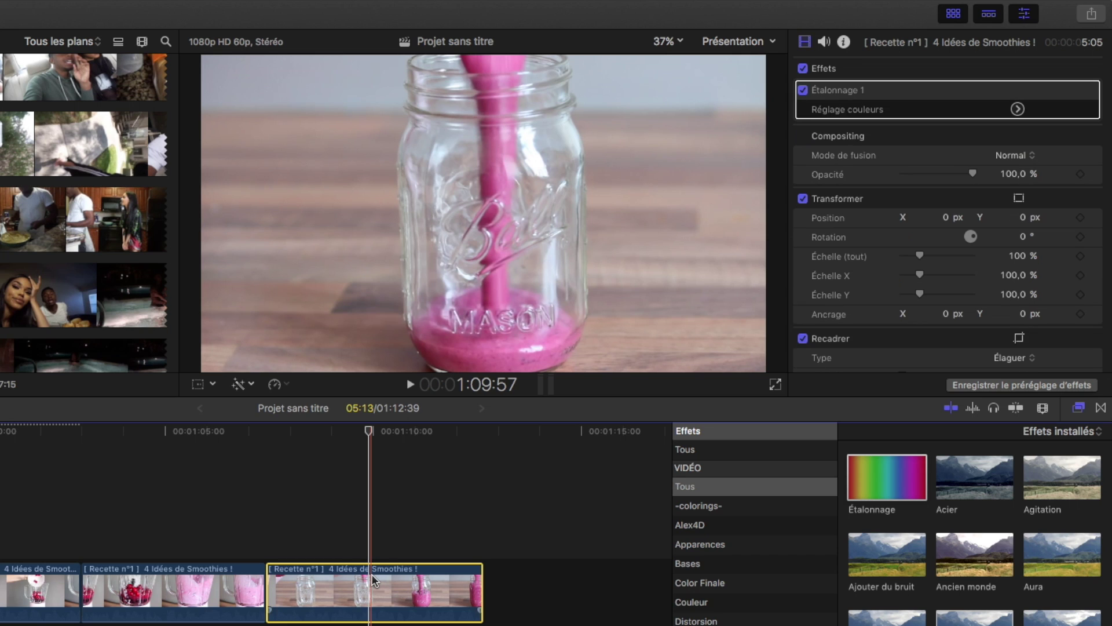
{"action": "left_click", "coordinate": [1017, 110]}
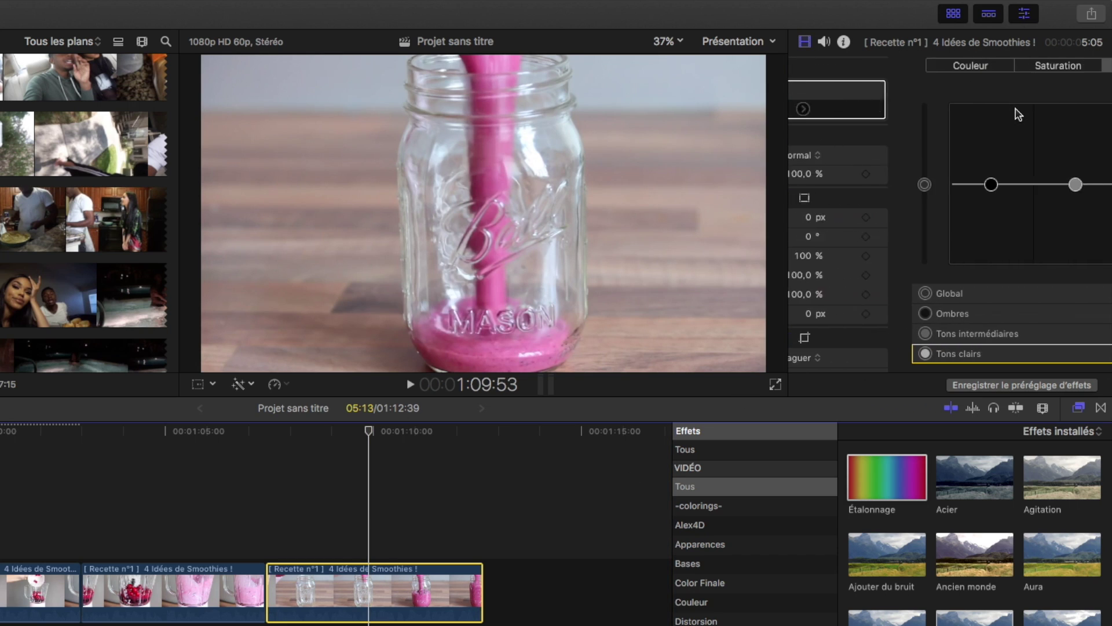
{"action": "left_click", "coordinate": [138, 8]}
{"action": "mouse_move", "coordinate": [197, 10]}
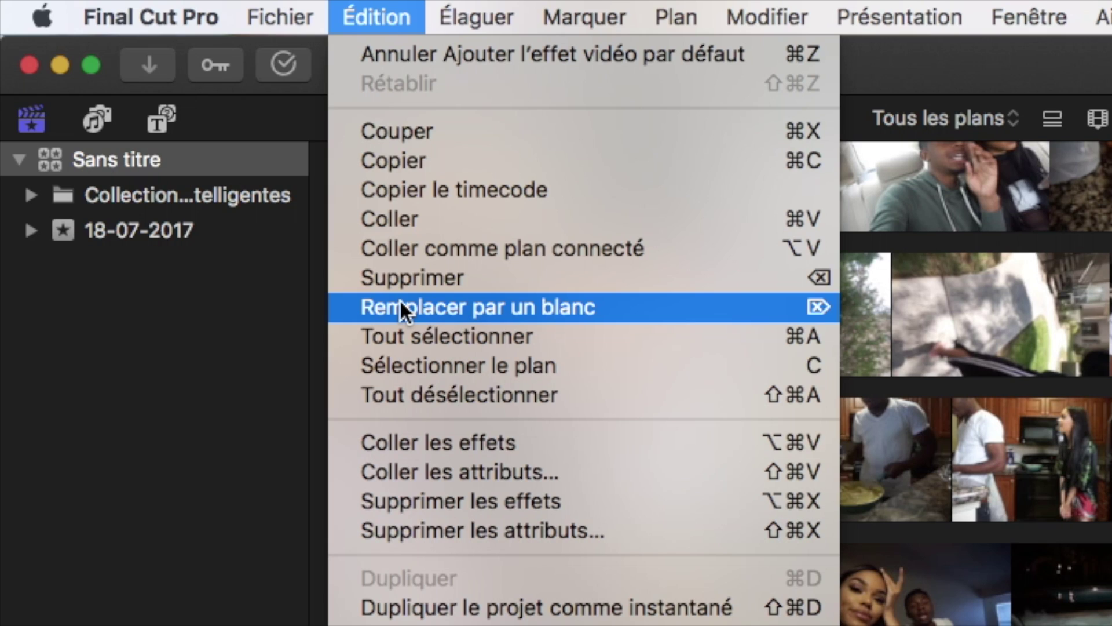
- Turn the cherry blender clip into a gap and replace it with the mango blender clip, making 01:14:16
{"action": "left_click", "coordinate": [400, 302]}
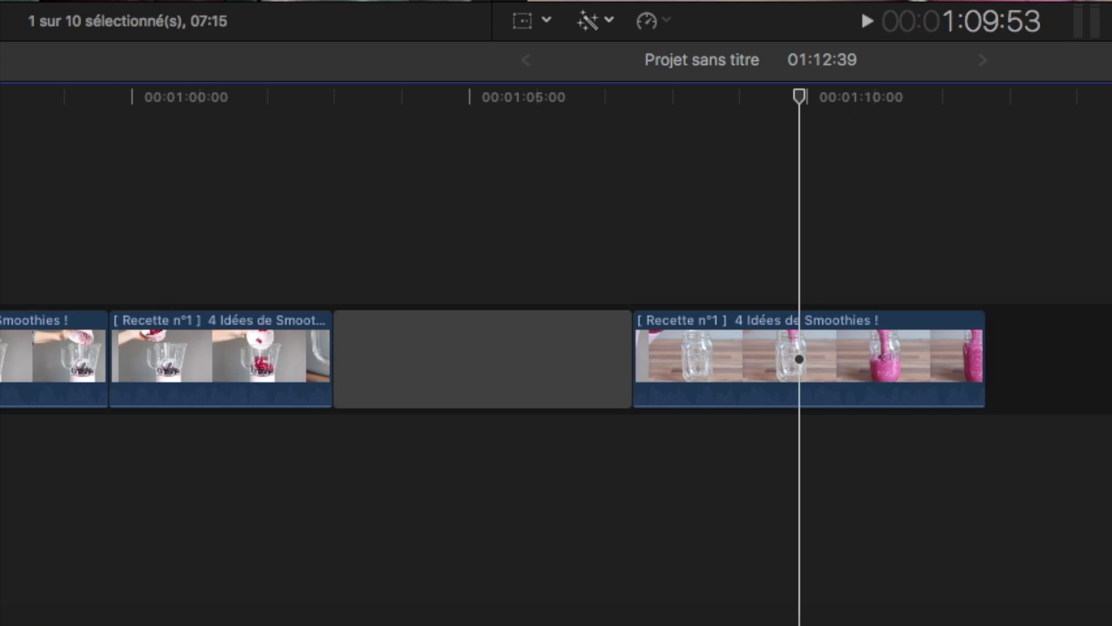
{"action": "left_click_drag", "start_coordinate": [800, 98], "coordinate": [652, 141]}
{"action": "left_click", "coordinate": [336, 43]}
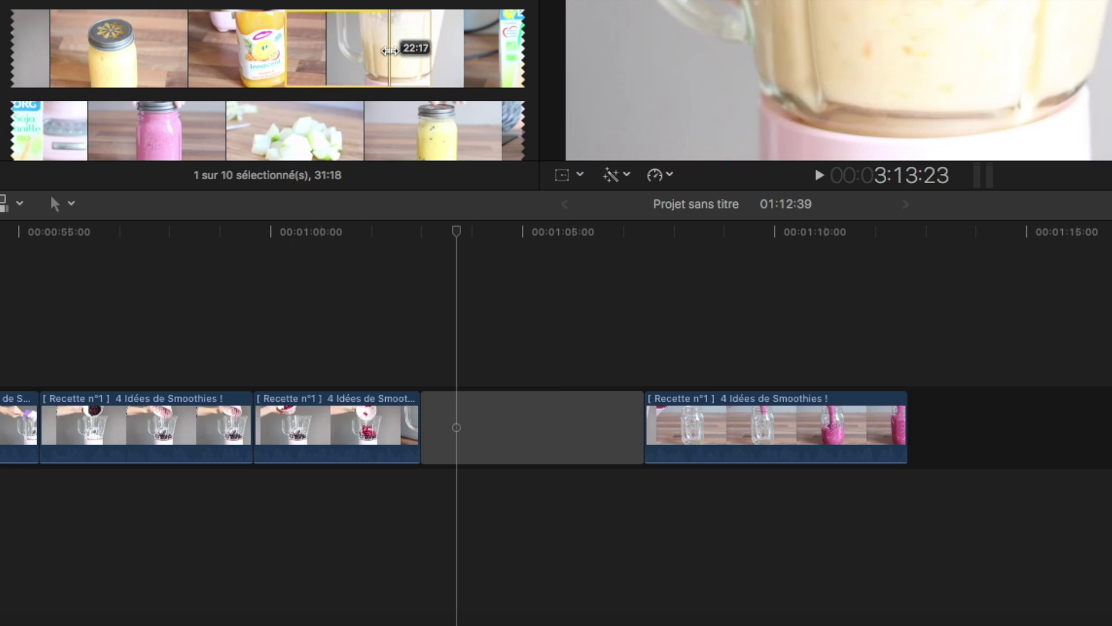
{"action": "left_click_drag", "start_coordinate": [336, 43], "coordinate": [468, 400]}
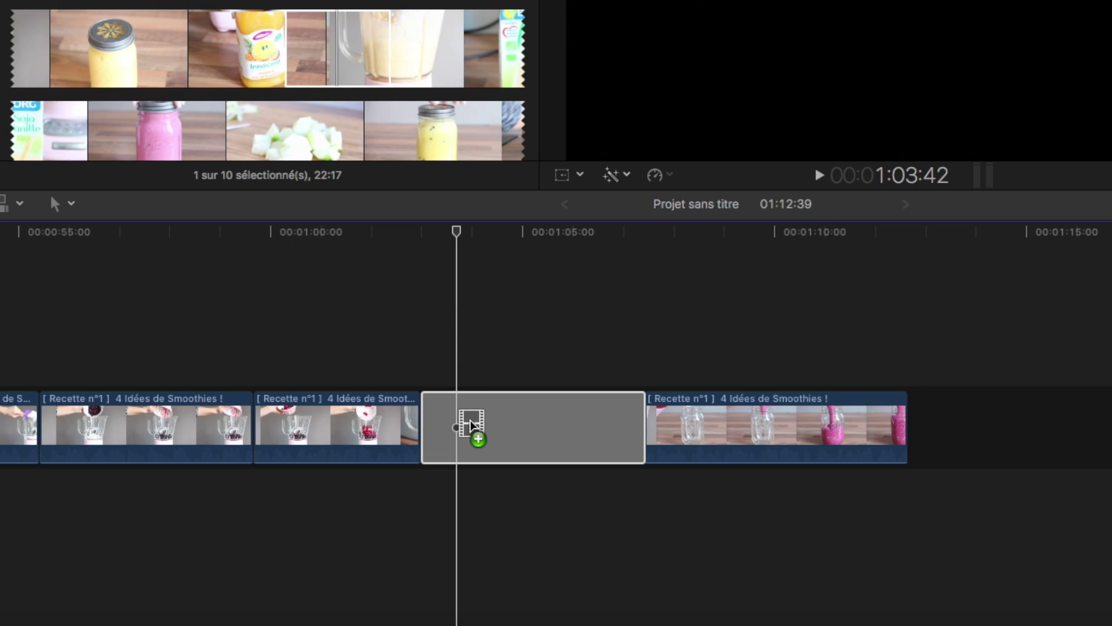
{"action": "left_click_drag", "start_coordinate": [471, 422], "coordinate": [458, 430]}
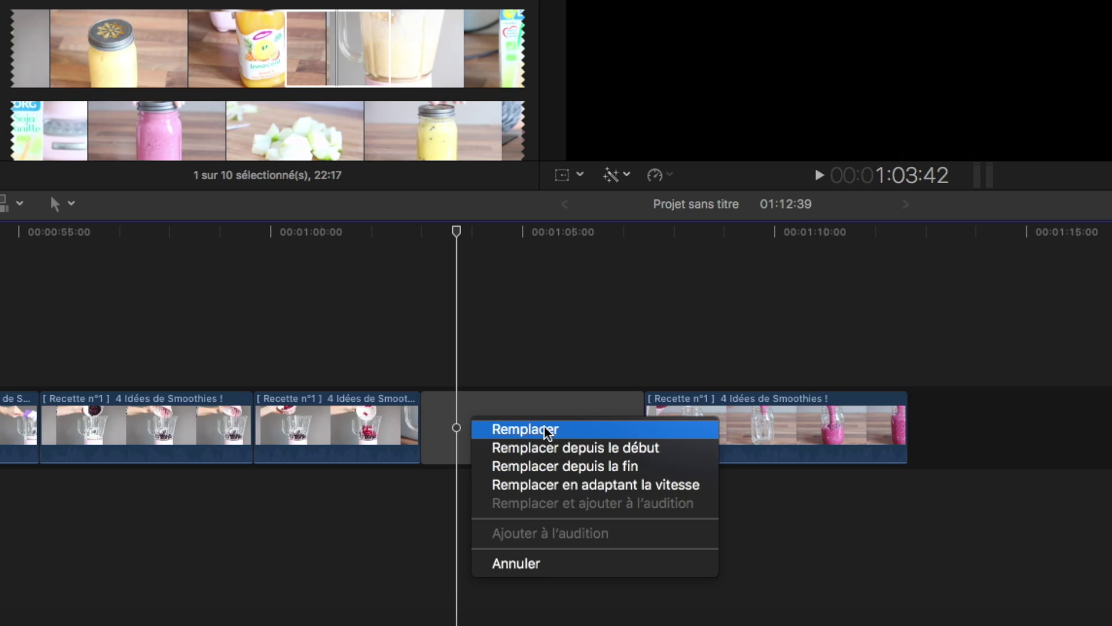
{"action": "left_click", "coordinate": [547, 455]}
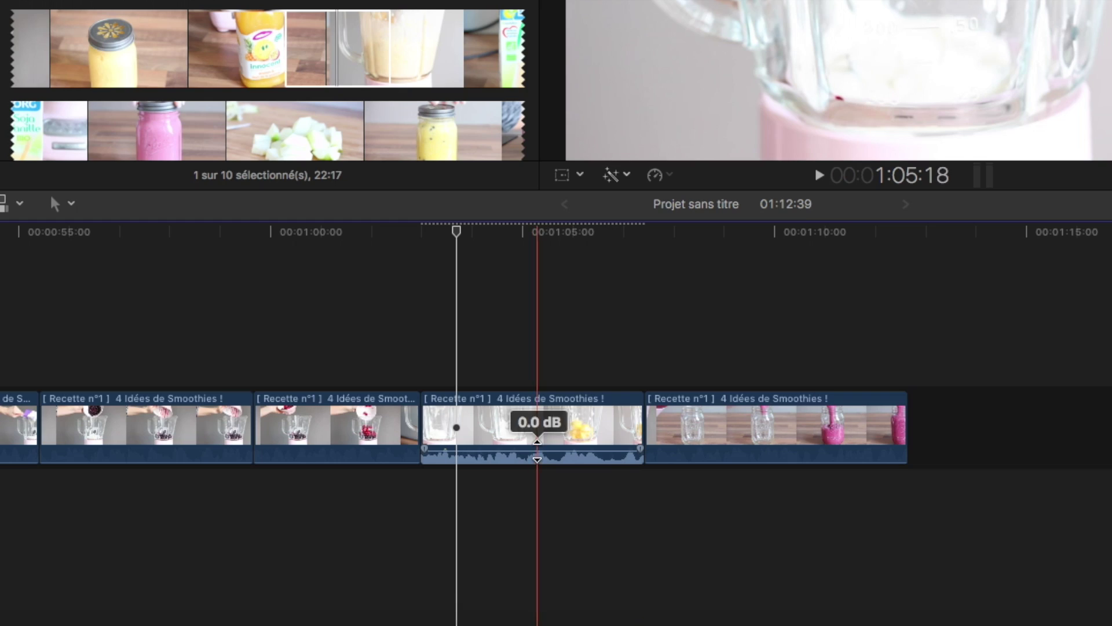
{"action": "key", "text": "space"}
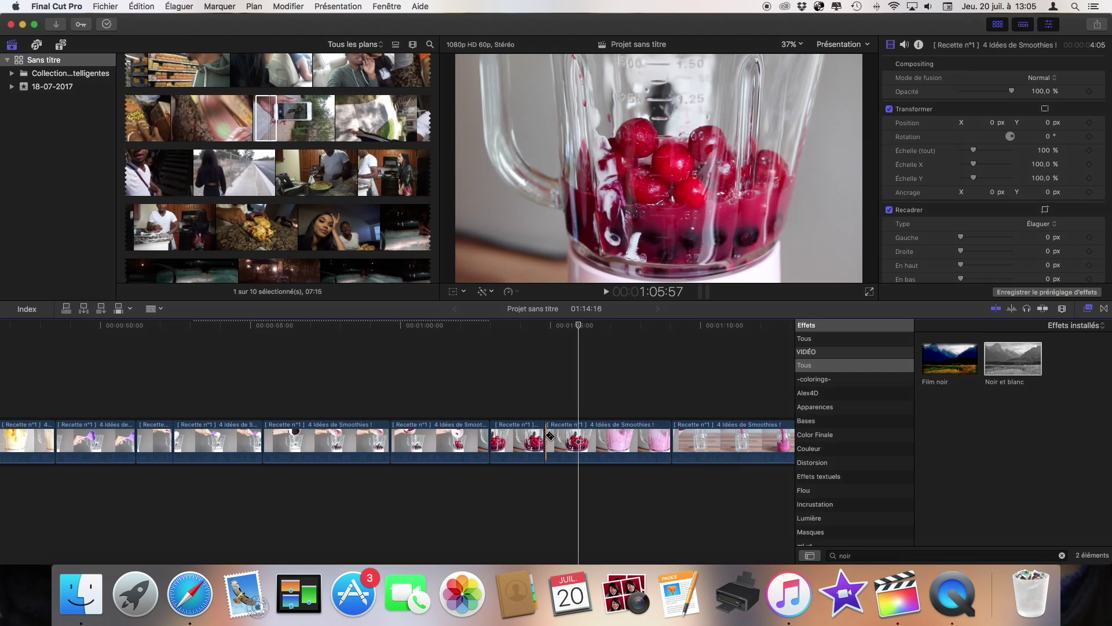
- Roll the cherry clip's edit point left and delete the short leftover piece, leaving 01:12:39
{"action": "left_click_drag", "start_coordinate": [547, 436], "coordinate": [538, 435]}
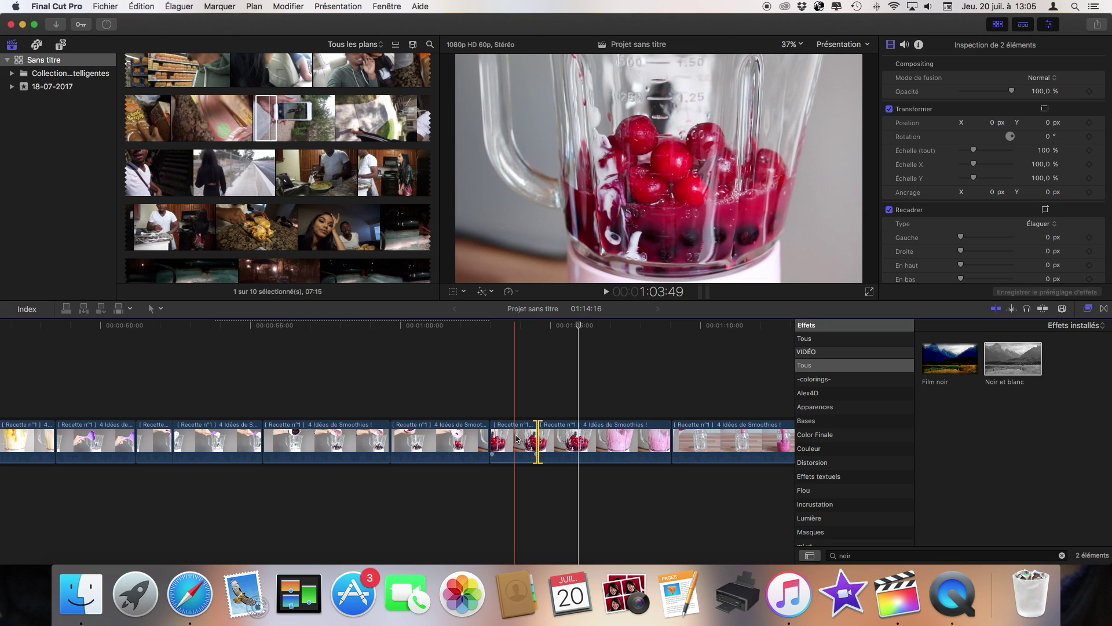
{"action": "left_click", "coordinate": [517, 439]}
{"action": "key", "text": "Delete"}
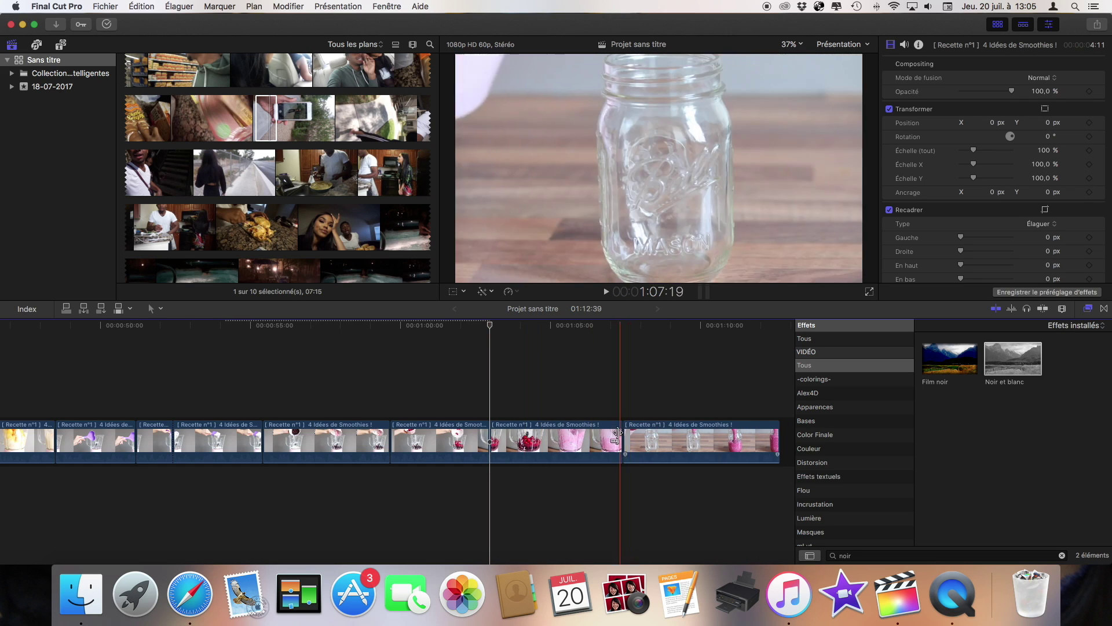
{"action": "scroll", "coordinate": [618, 431], "scroll_direction": "right", "scroll_amount": 5}
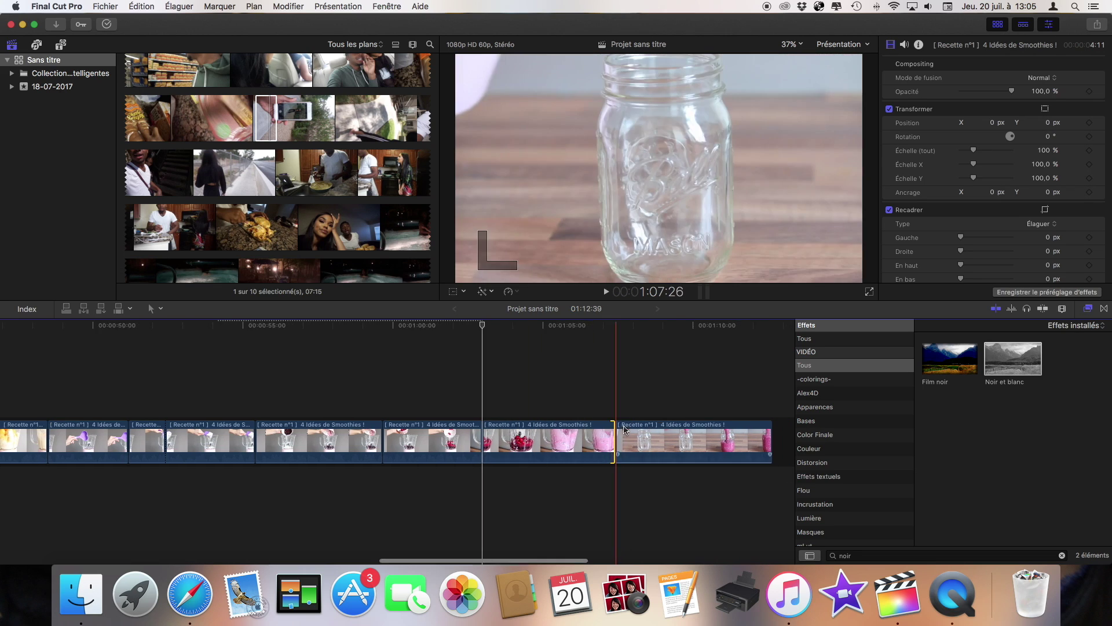